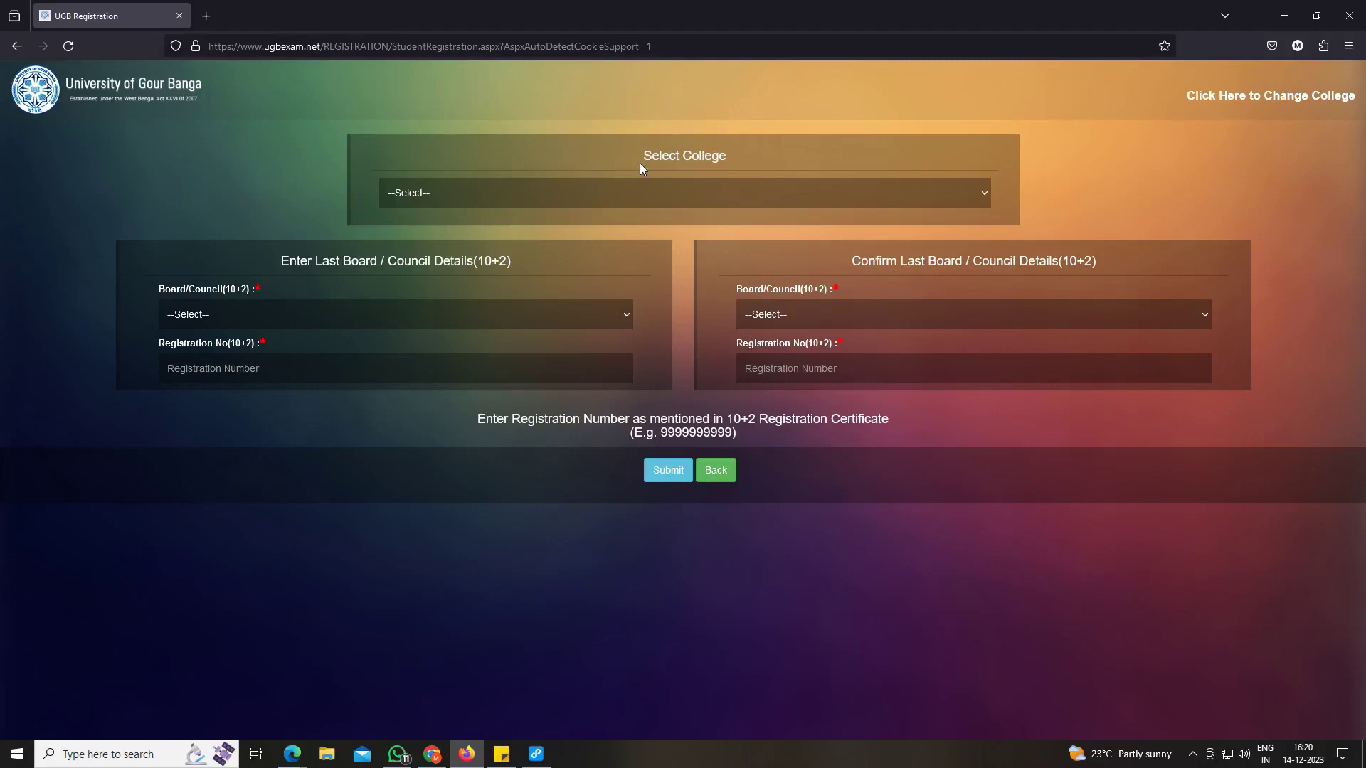
# Select Gangarampur College and West Bengal Council of Higher Secondary Education as the 10+2 board.
pyautogui.click(563, 194)
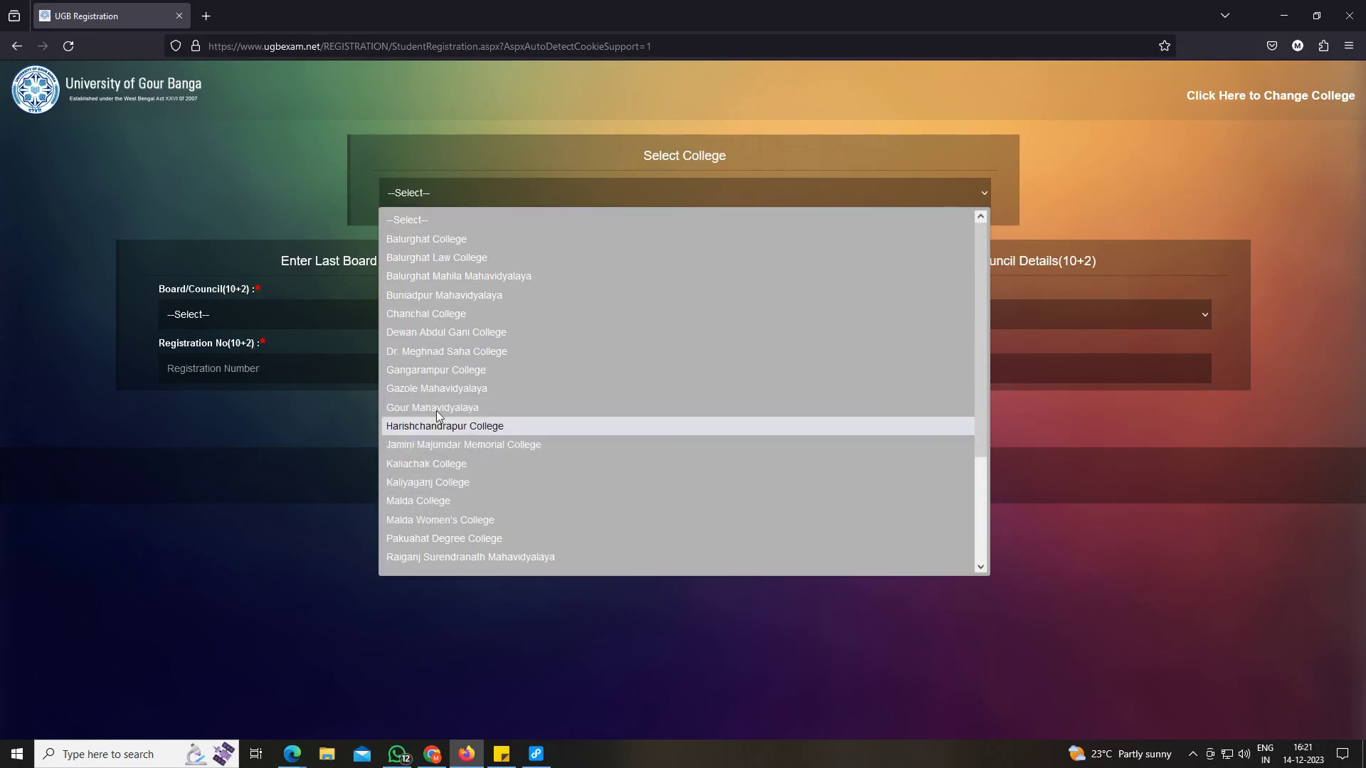
pyautogui.click(447, 370)
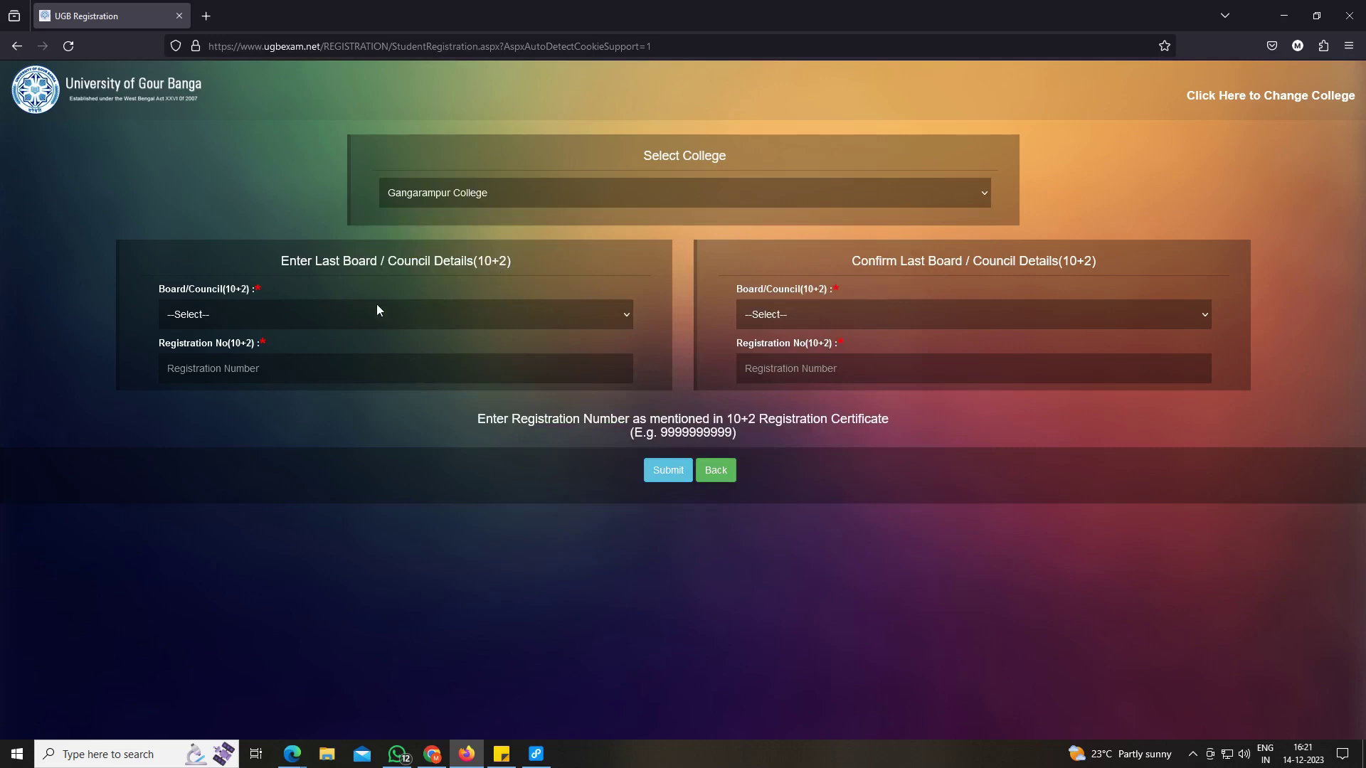
pyautogui.click(215, 319)
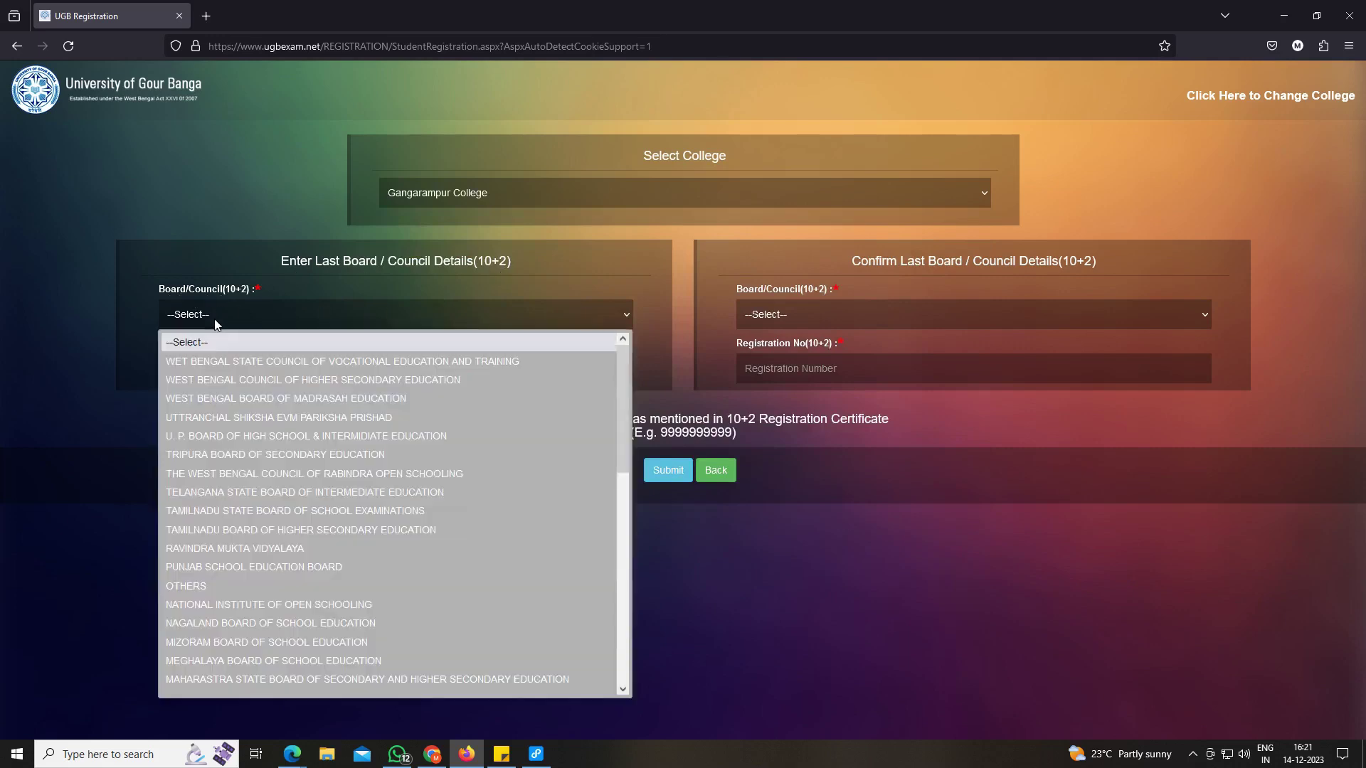
pyautogui.click(226, 382)
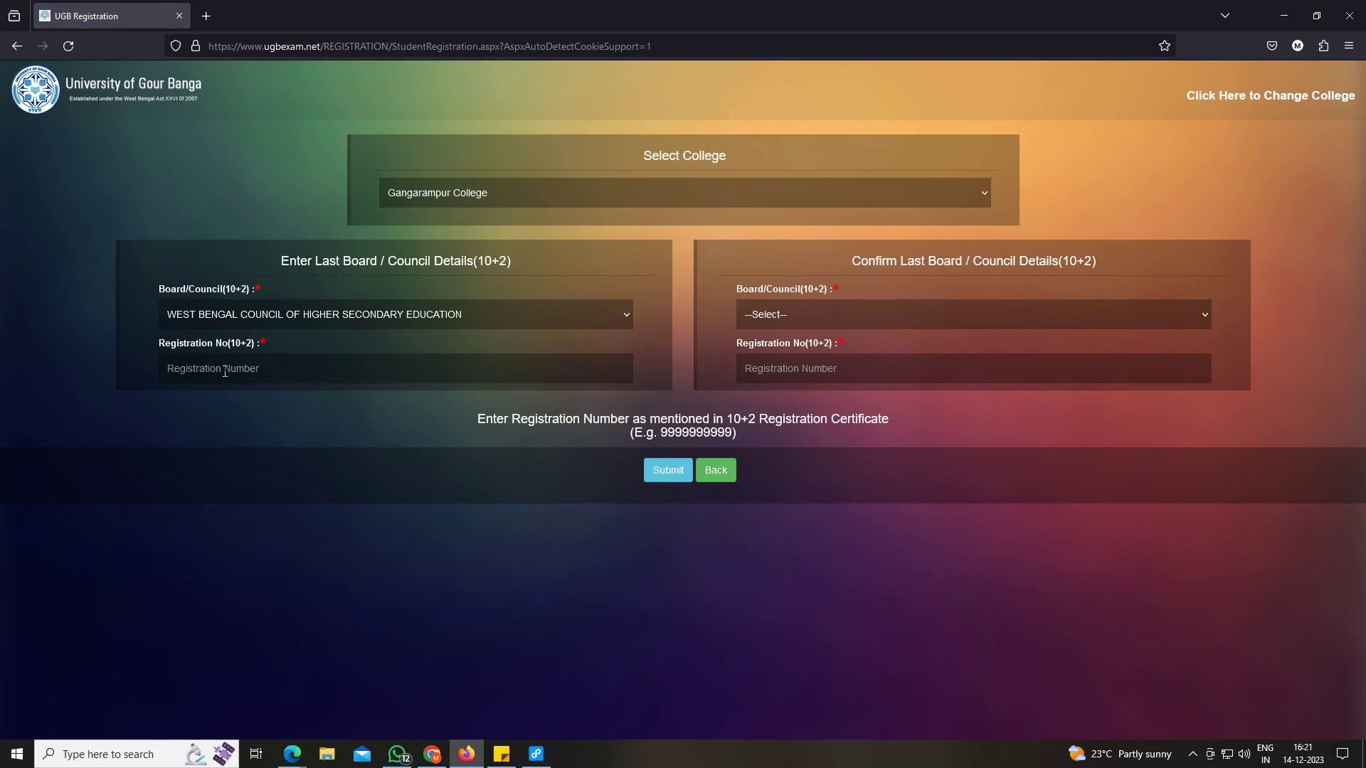
# Confirm the same higher secondary board, enter the registration number, and submit the details.
pyautogui.click(817, 309)
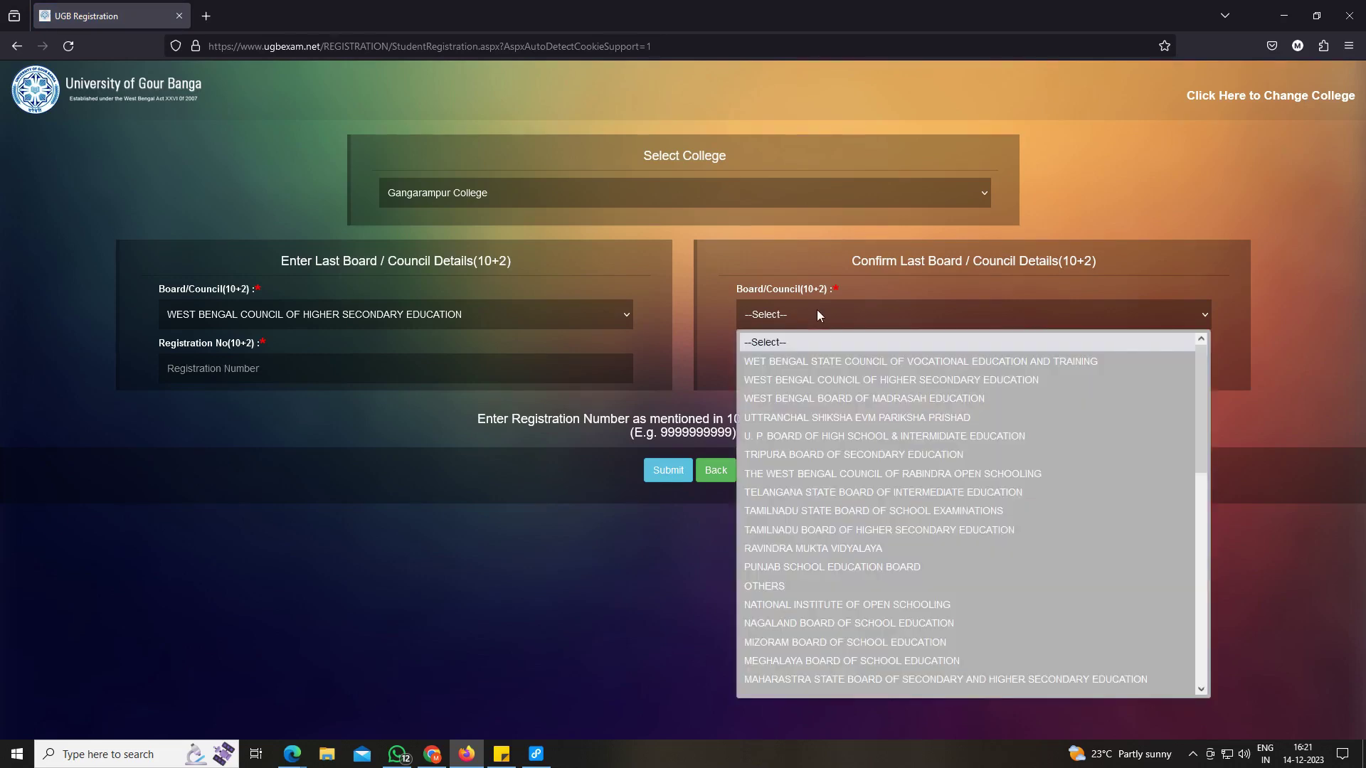
pyautogui.click(830, 380)
pyautogui.click(797, 368)
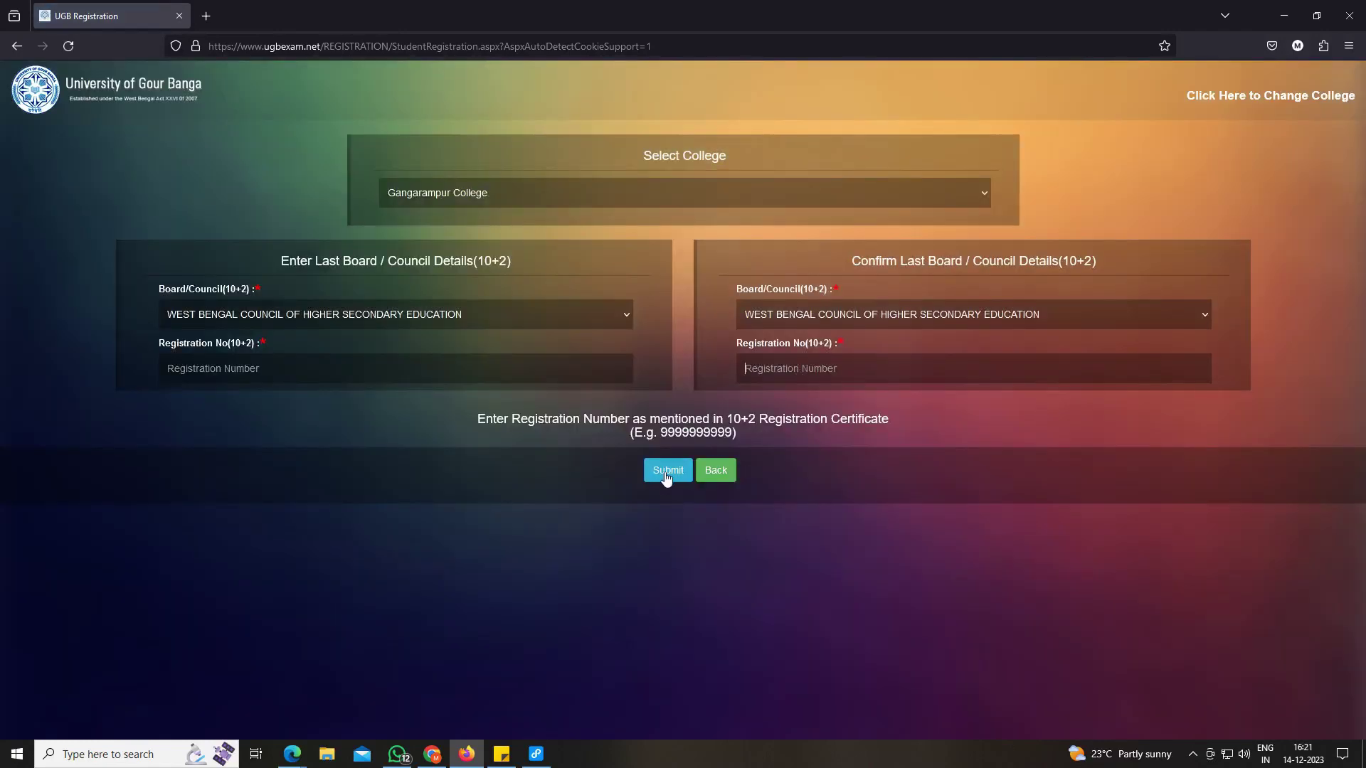
pyautogui.click(666, 473)
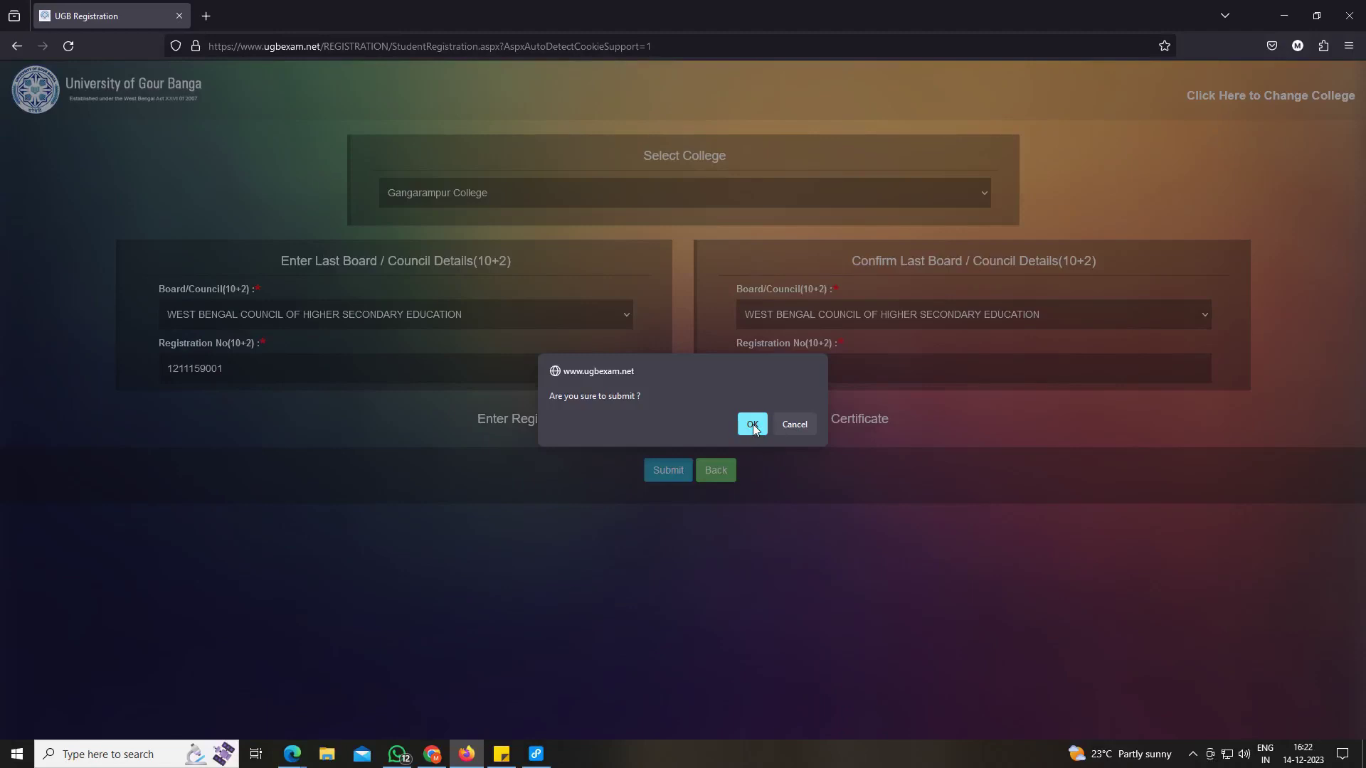
pyautogui.click(752, 424)
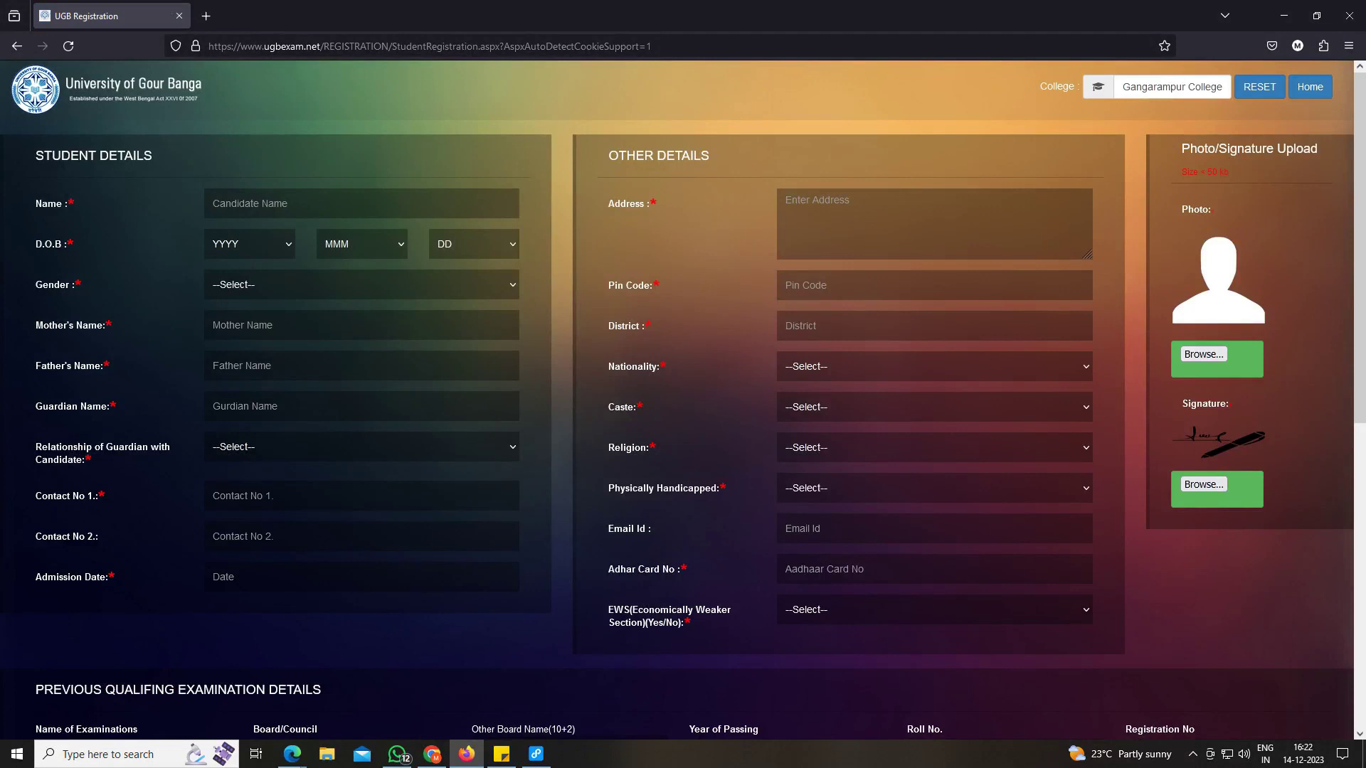
# Set the candidate's Gender to MALE in the student details form.
pyautogui.moveTo(36, 156); pyautogui.dragTo(146, 165)
pyautogui.moveTo(36, 204); pyautogui.dragTo(90, 201)
pyautogui.click(222, 200)
pyautogui.tripleClick(57, 243)
pyautogui.click(44, 288)
pyautogui.moveTo(41, 288); pyautogui.dragTo(115, 285)
pyautogui.click(234, 285)
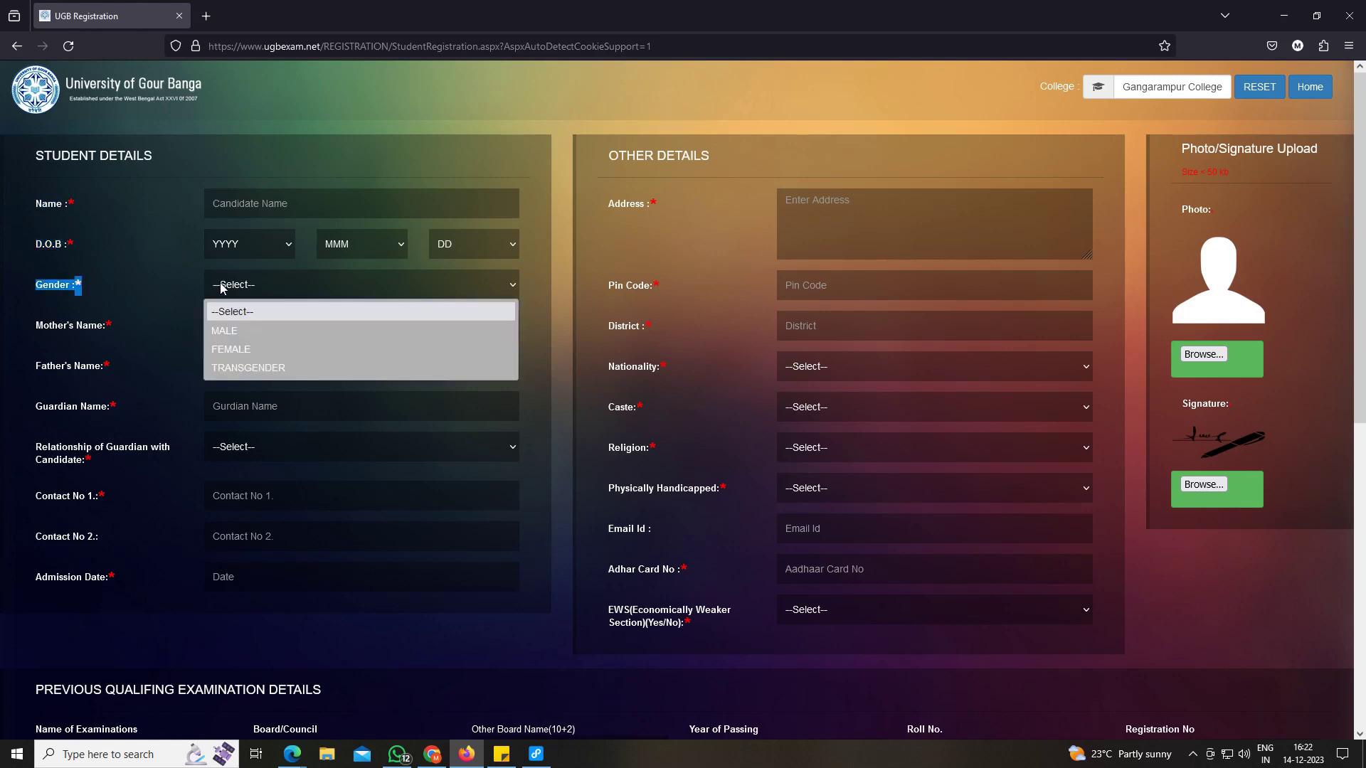
pyautogui.click(238, 329)
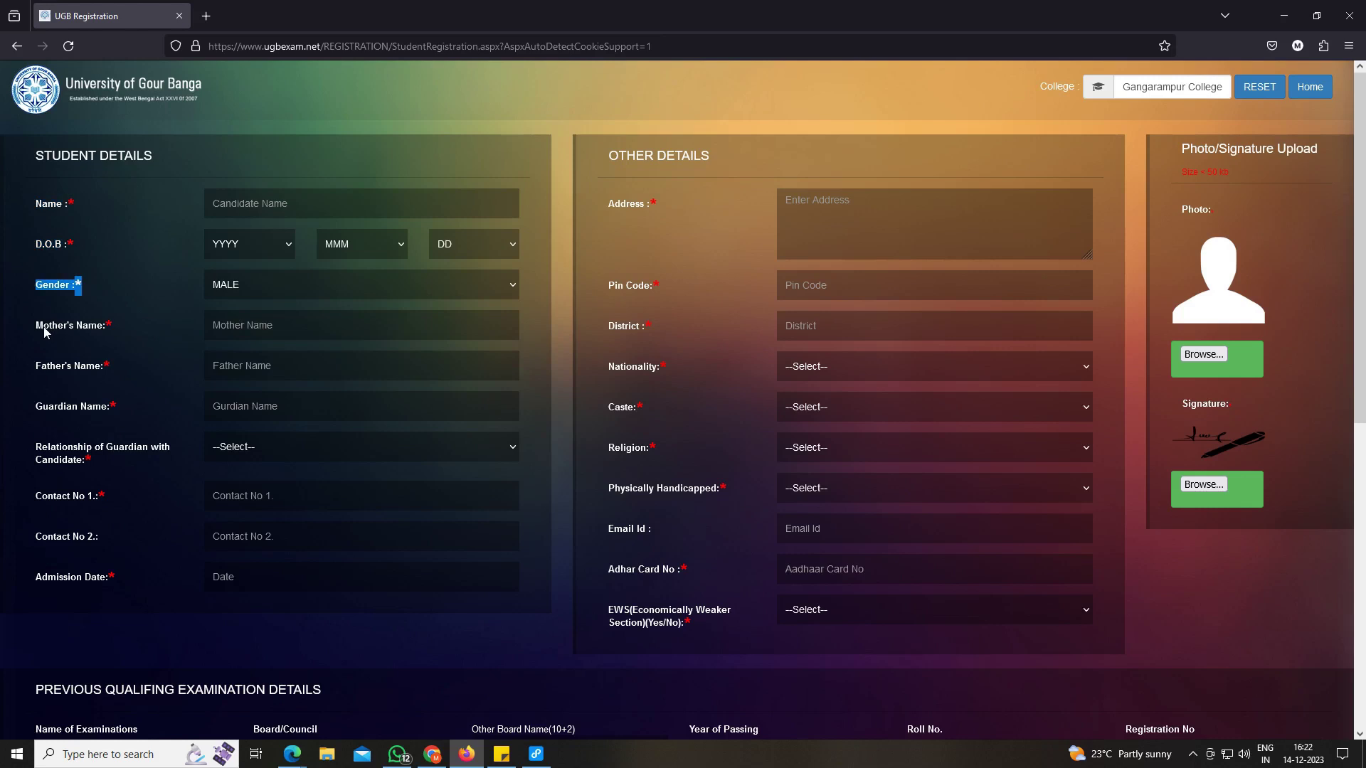
# Set the Relationship of Guardian with Candidate to FATHER.
pyautogui.moveTo(44, 327); pyautogui.dragTo(113, 327)
pyautogui.click(226, 330)
pyautogui.moveTo(39, 368); pyautogui.dragTo(111, 370)
pyautogui.click(227, 376)
pyautogui.moveTo(38, 410); pyautogui.dragTo(109, 409)
pyautogui.click(238, 414)
pyautogui.moveTo(39, 452); pyautogui.dragTo(147, 452)
pyautogui.click(220, 450)
pyautogui.click(235, 495)
# Move to the address section and place the cursor in the address field.
pyautogui.click(50, 490)
pyautogui.moveTo(36, 495); pyautogui.dragTo(242, 586)
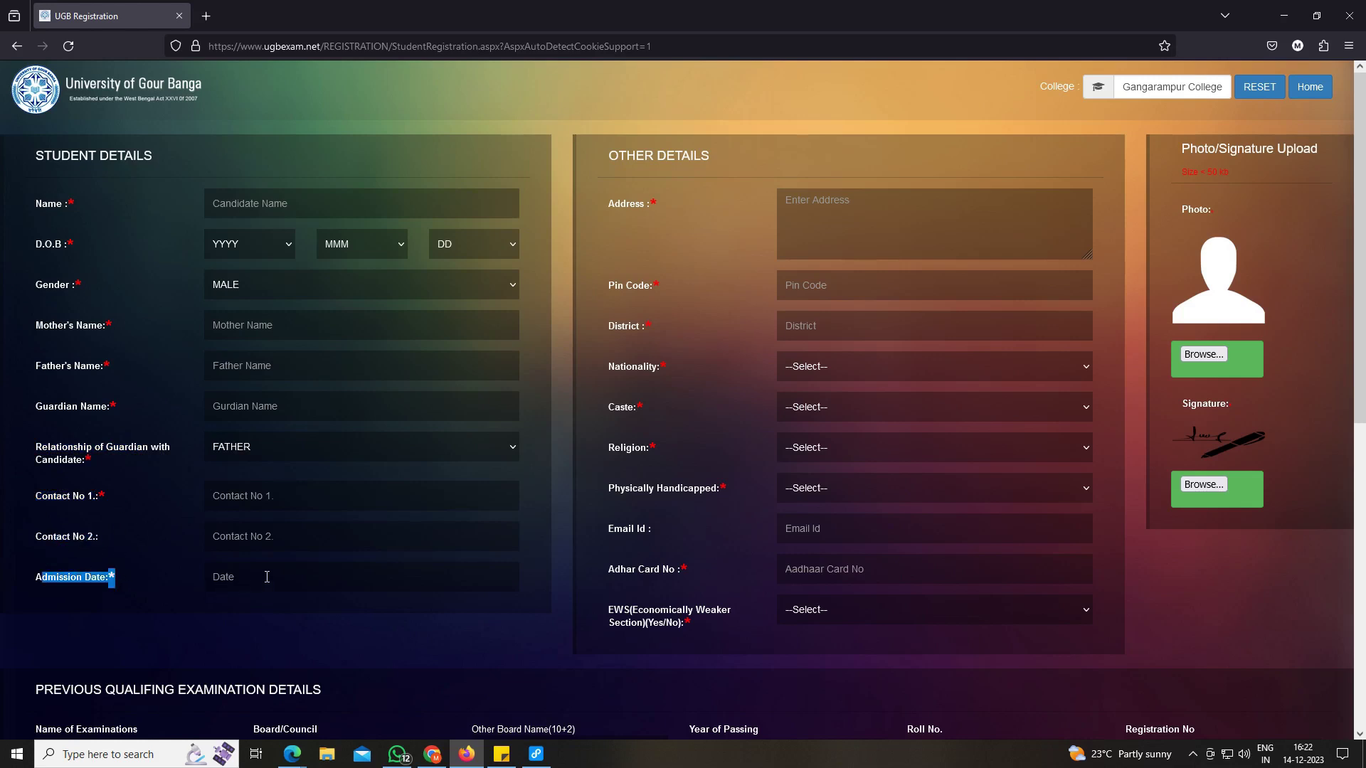
pyautogui.moveTo(638, 155); pyautogui.dragTo(749, 181)
pyautogui.click(818, 214)
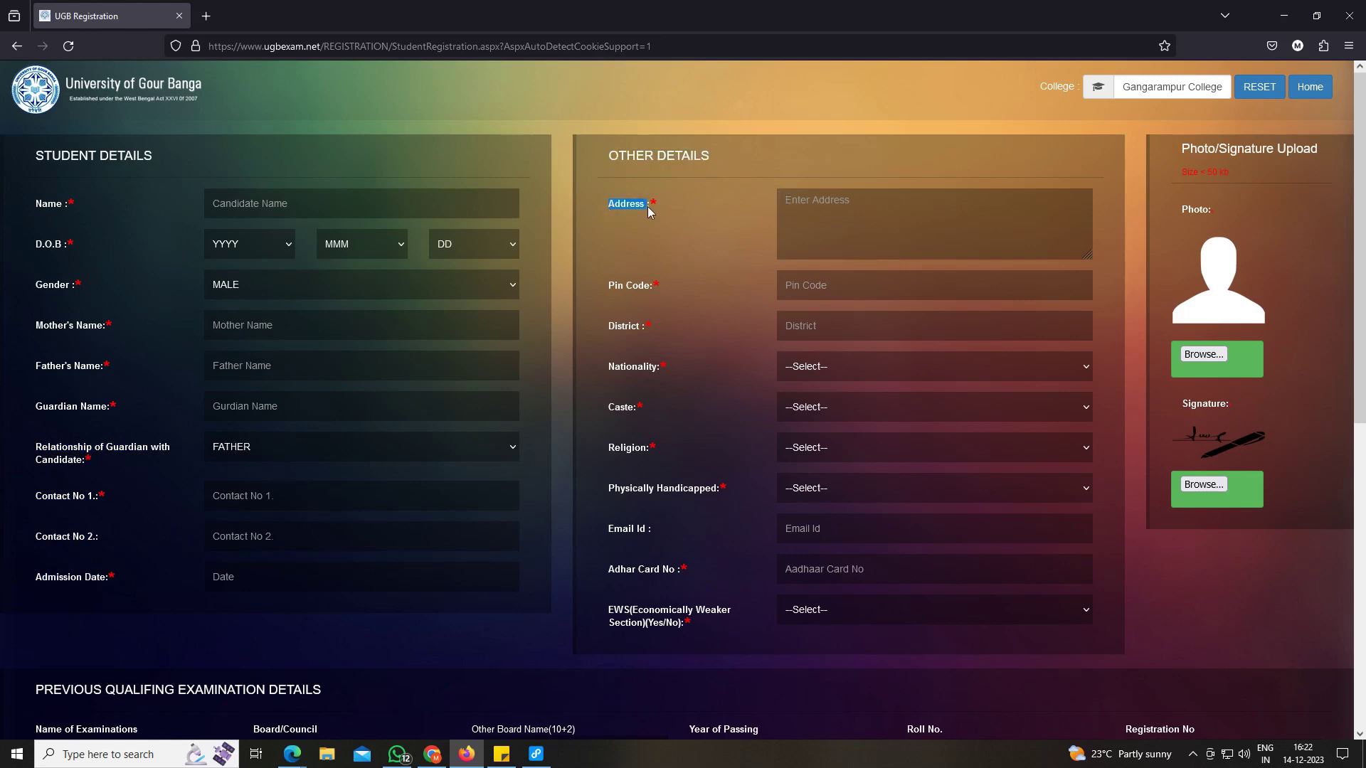
# Enter pin code 733124 and go to the district field.
pyautogui.click(619, 286)
pyautogui.write('733124')
pyautogui.click(796, 329)
pyautogui.doubleClick(657, 374)
# Set Nationality to INDIAN and Caste to SC.
pyautogui.click(823, 372)
pyautogui.click(806, 417)
pyautogui.moveTo(615, 407); pyautogui.dragTo(666, 413)
pyautogui.click(804, 408)
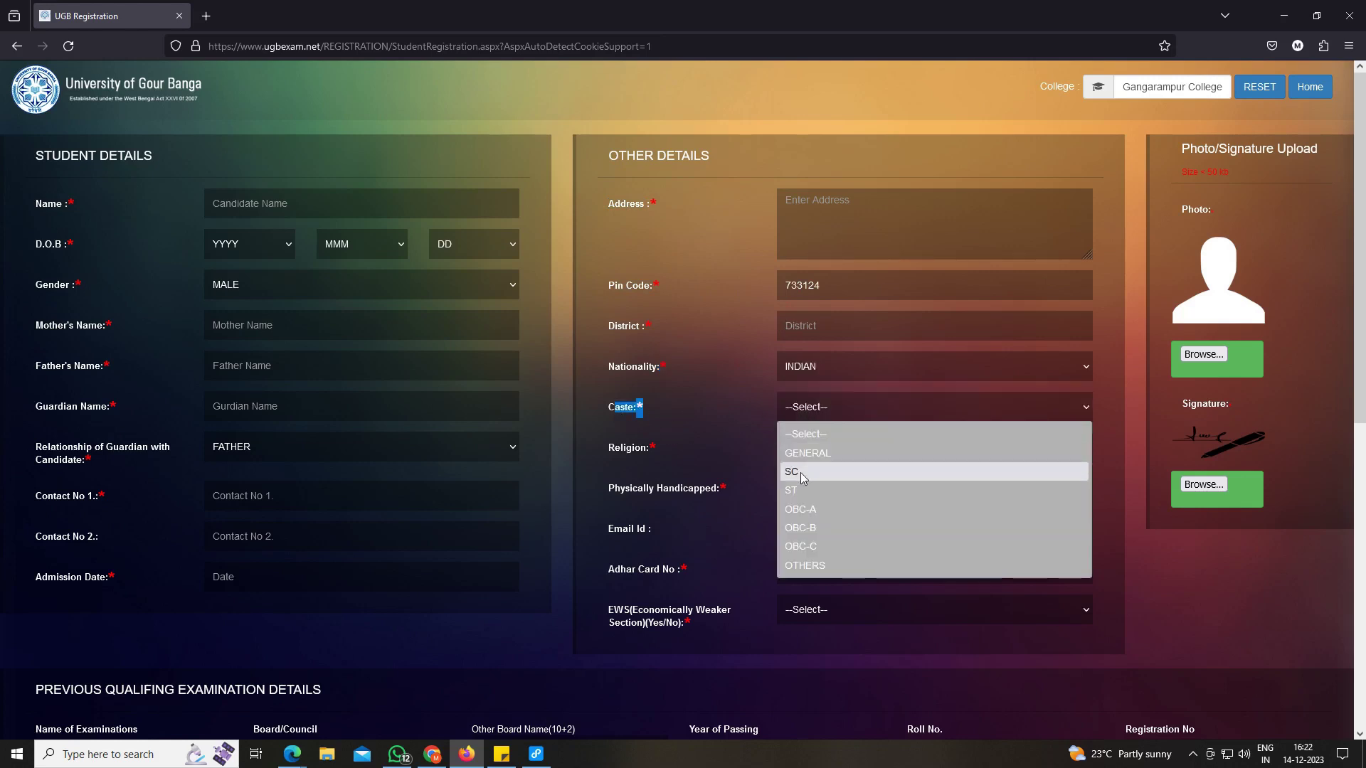
pyautogui.click(800, 472)
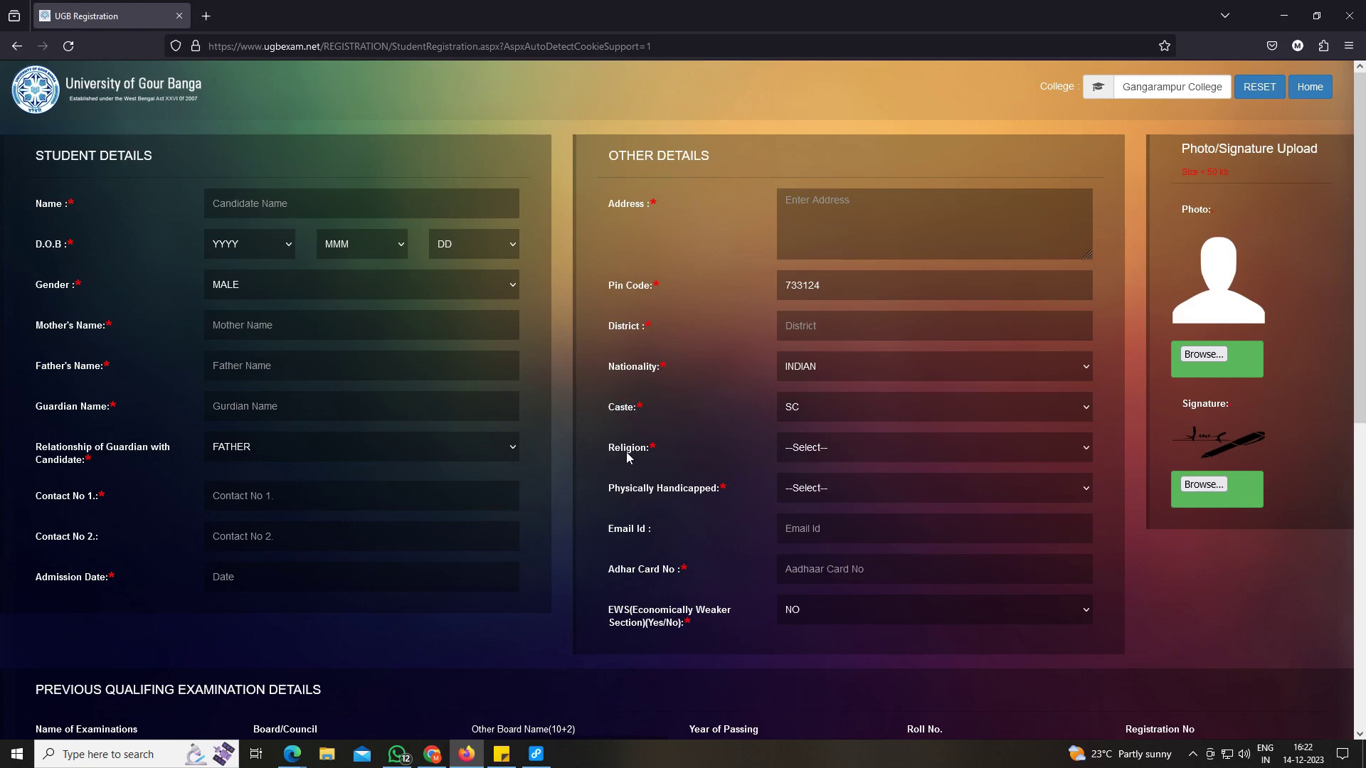
pyautogui.moveTo(610, 455); pyautogui.dragTo(649, 448)
# Set Religion to HINDUISM and Physically Handicapped to NO.
pyautogui.click(802, 451)
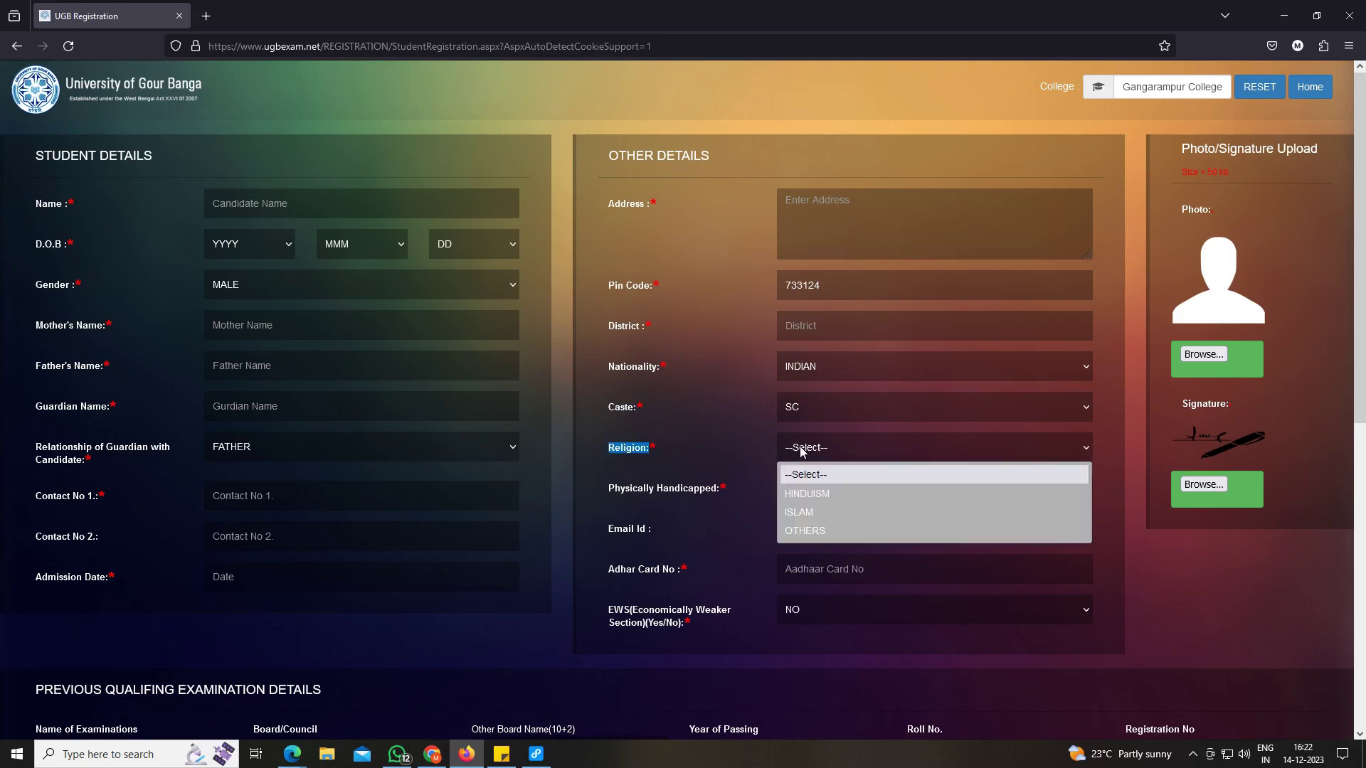
pyautogui.click(808, 495)
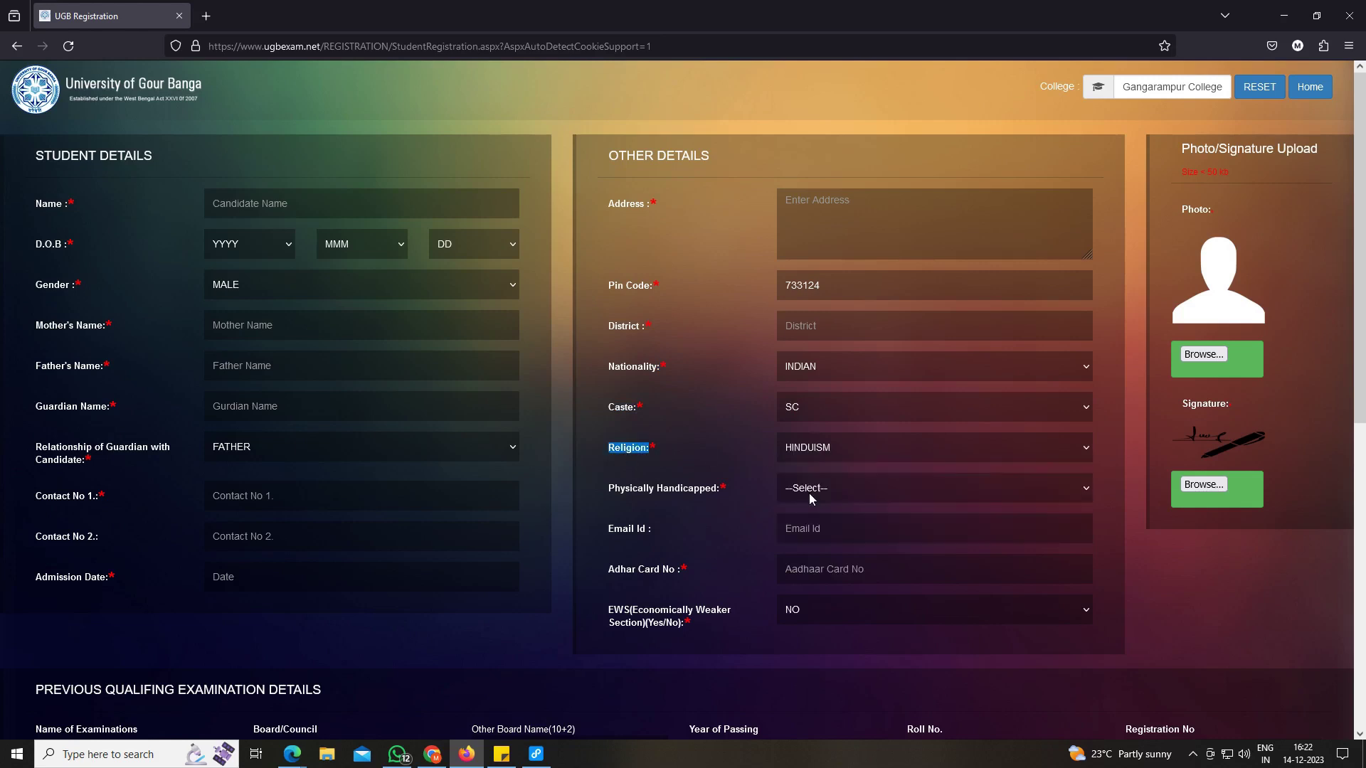
pyautogui.moveTo(614, 490); pyautogui.dragTo(706, 491)
pyautogui.click(803, 489)
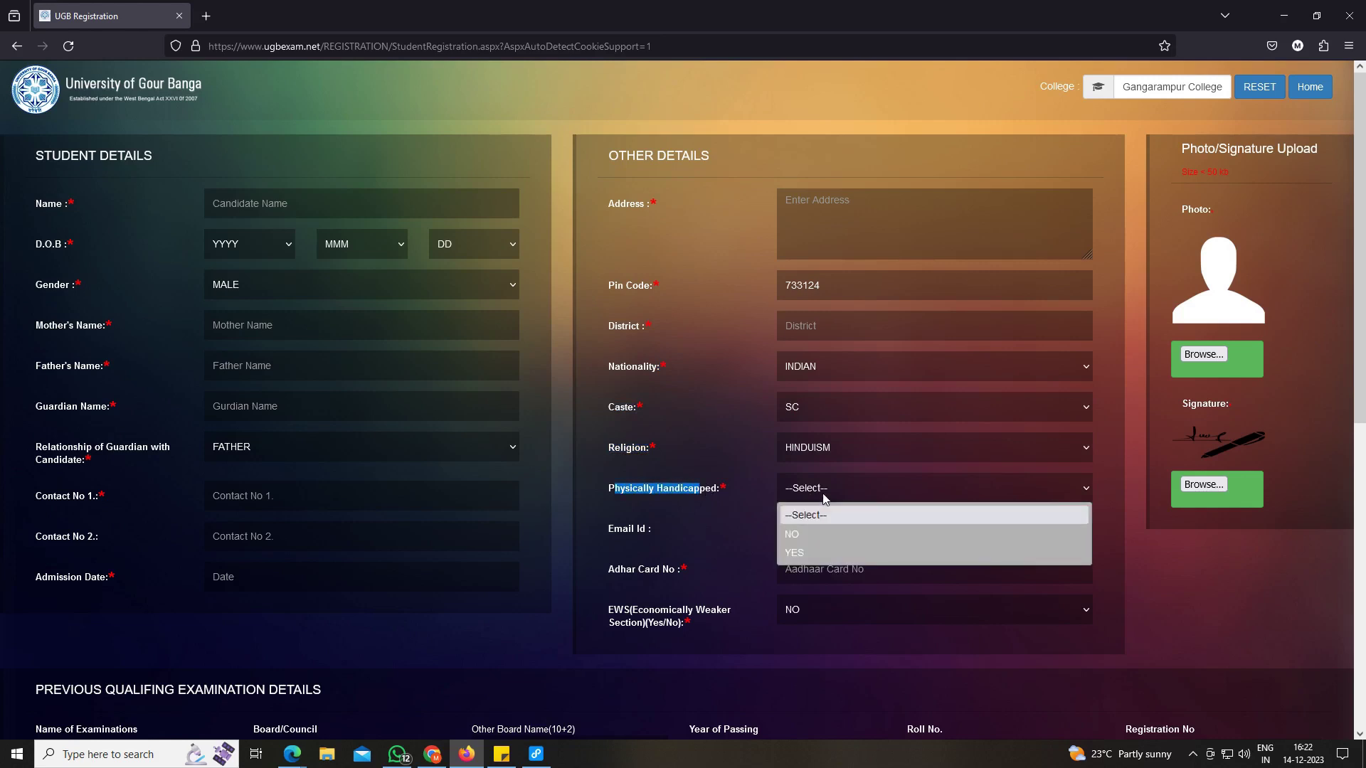
pyautogui.click(799, 539)
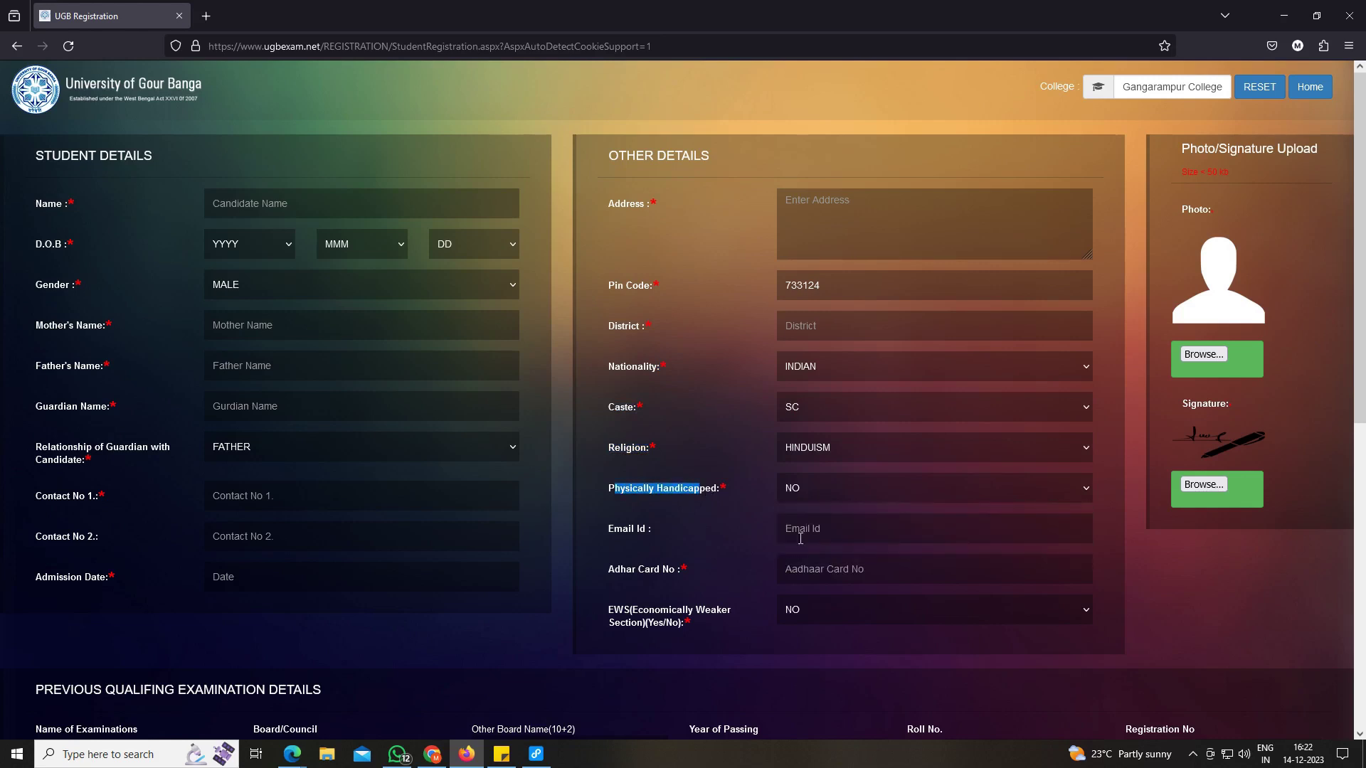
# Focus the Aadhaar Card number field, then move to the Photo/Signature Upload section.
pyautogui.moveTo(623, 530); pyautogui.dragTo(665, 530)
pyautogui.click(790, 535)
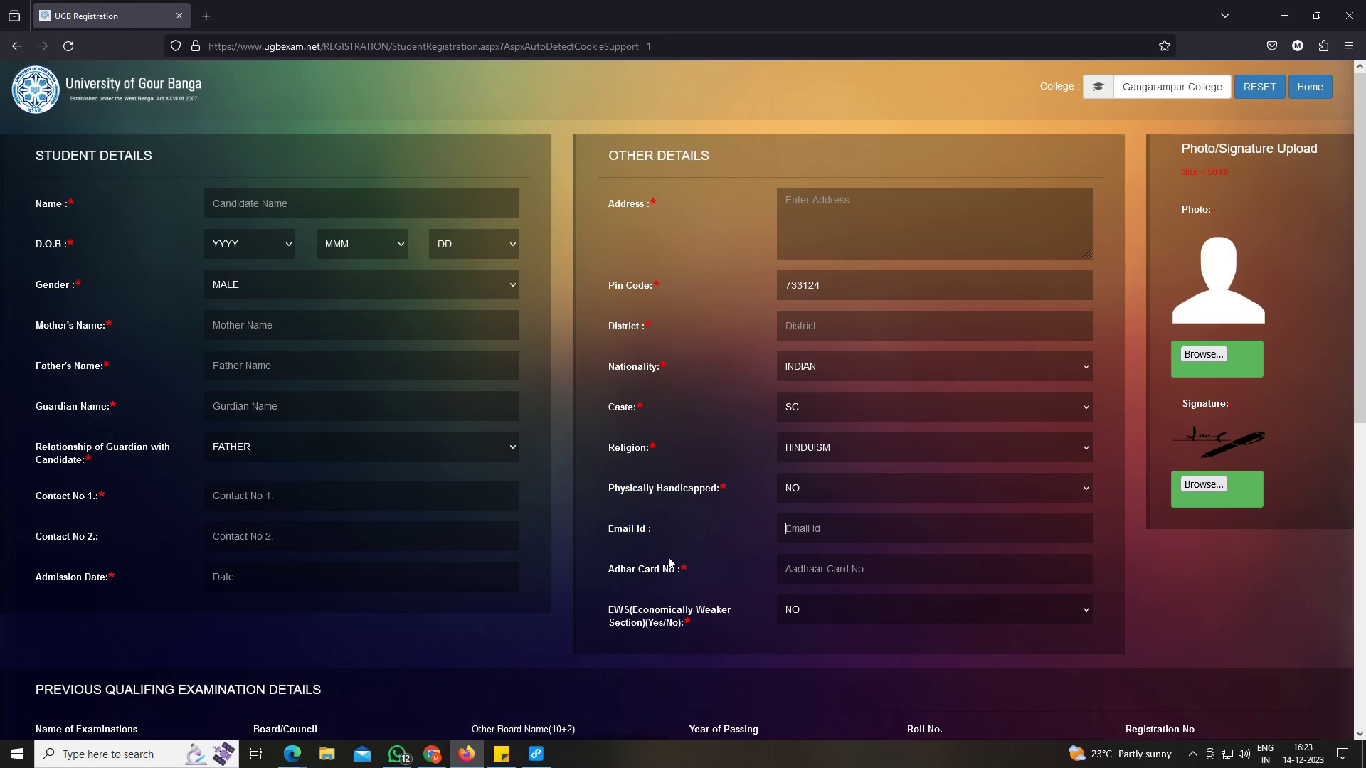
pyautogui.moveTo(611, 567); pyautogui.dragTo(693, 569)
pyautogui.click(810, 580)
pyautogui.moveTo(1271, 144); pyautogui.dragTo(1305, 142)
pyautogui.click(1203, 354)
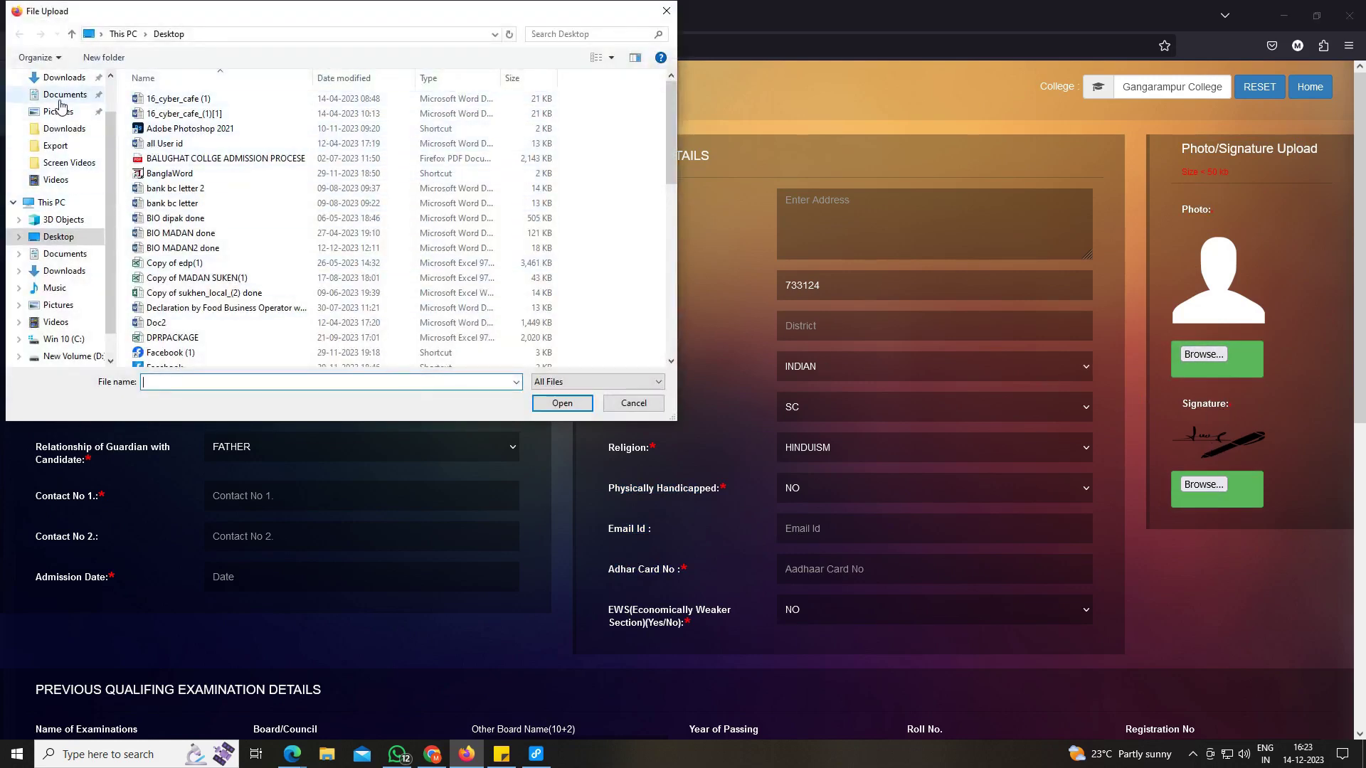
pyautogui.click(64, 76)
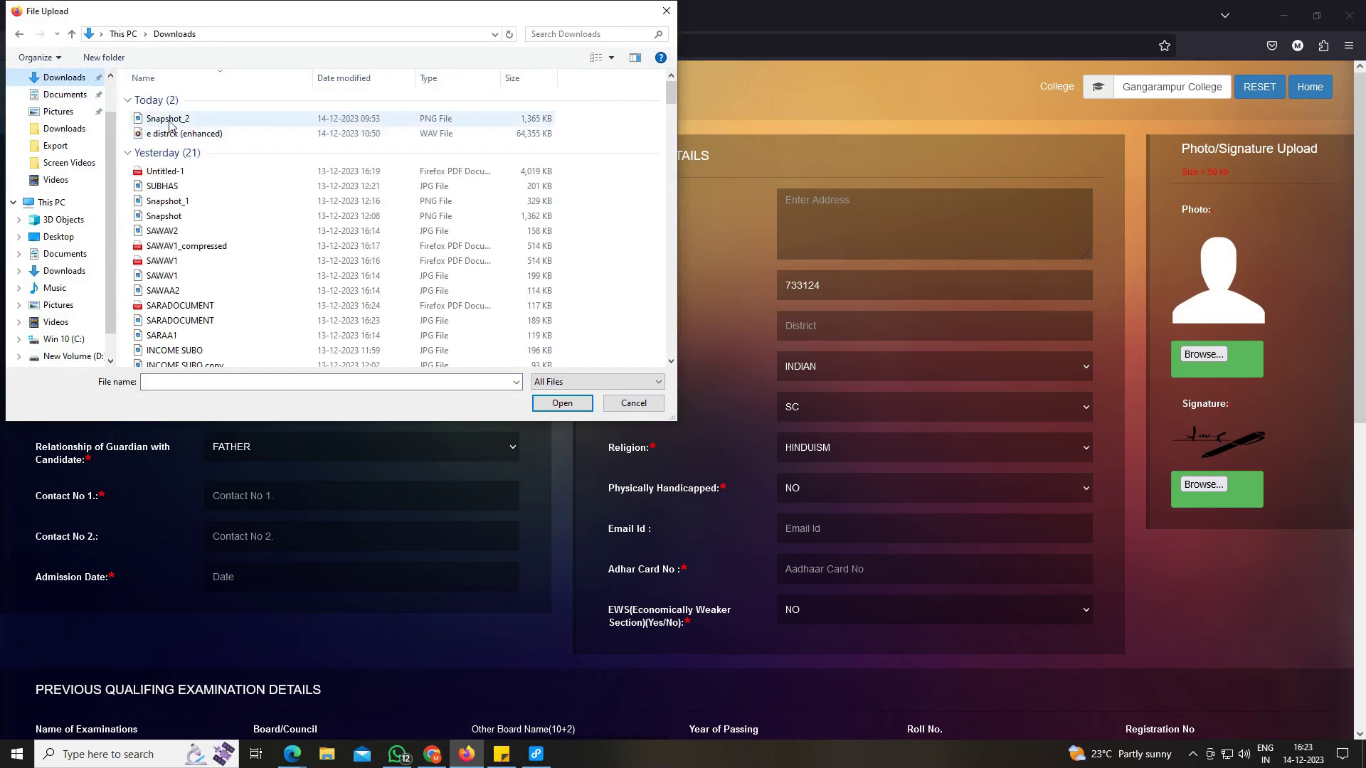
pyautogui.click(633, 404)
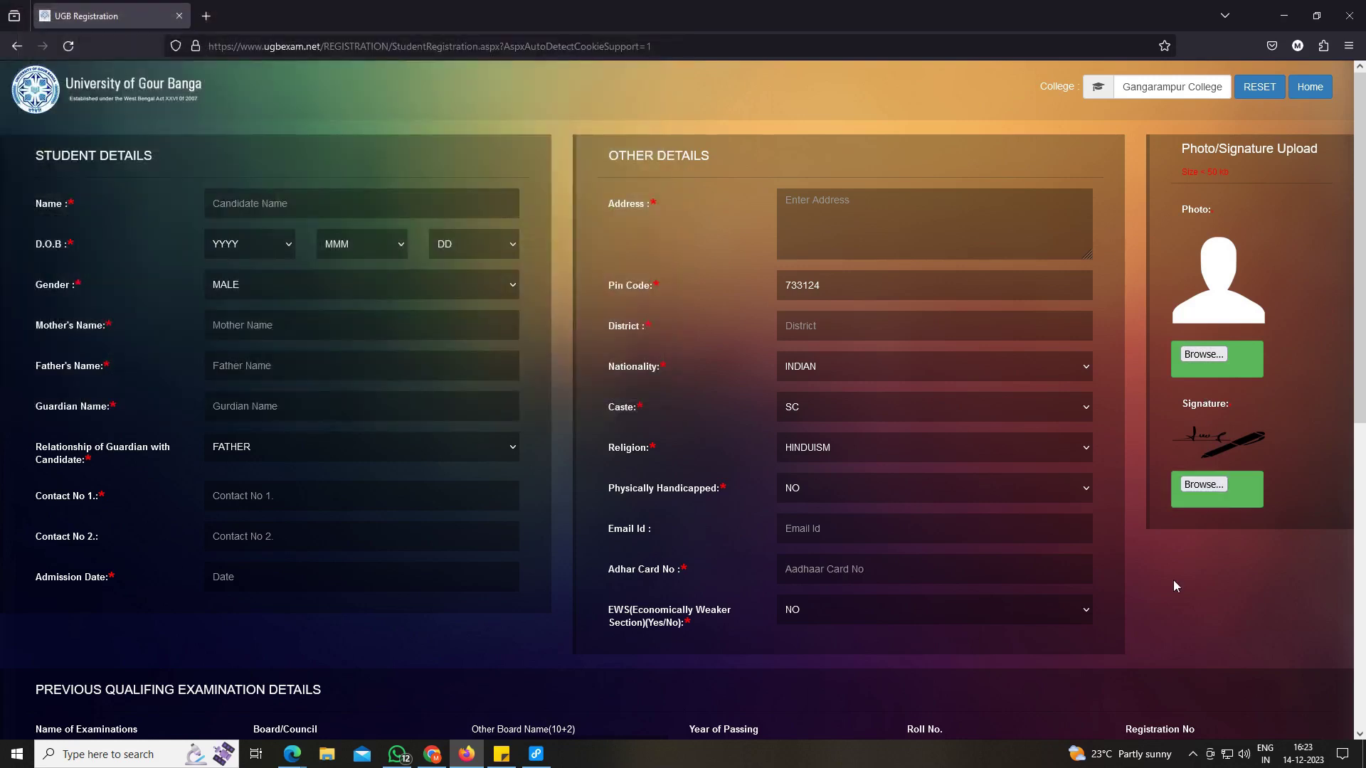
# Scroll down to the Year of Passing and Division/Class fields of the 10+2 details.
pyautogui.scroll(-4, 925, 654)
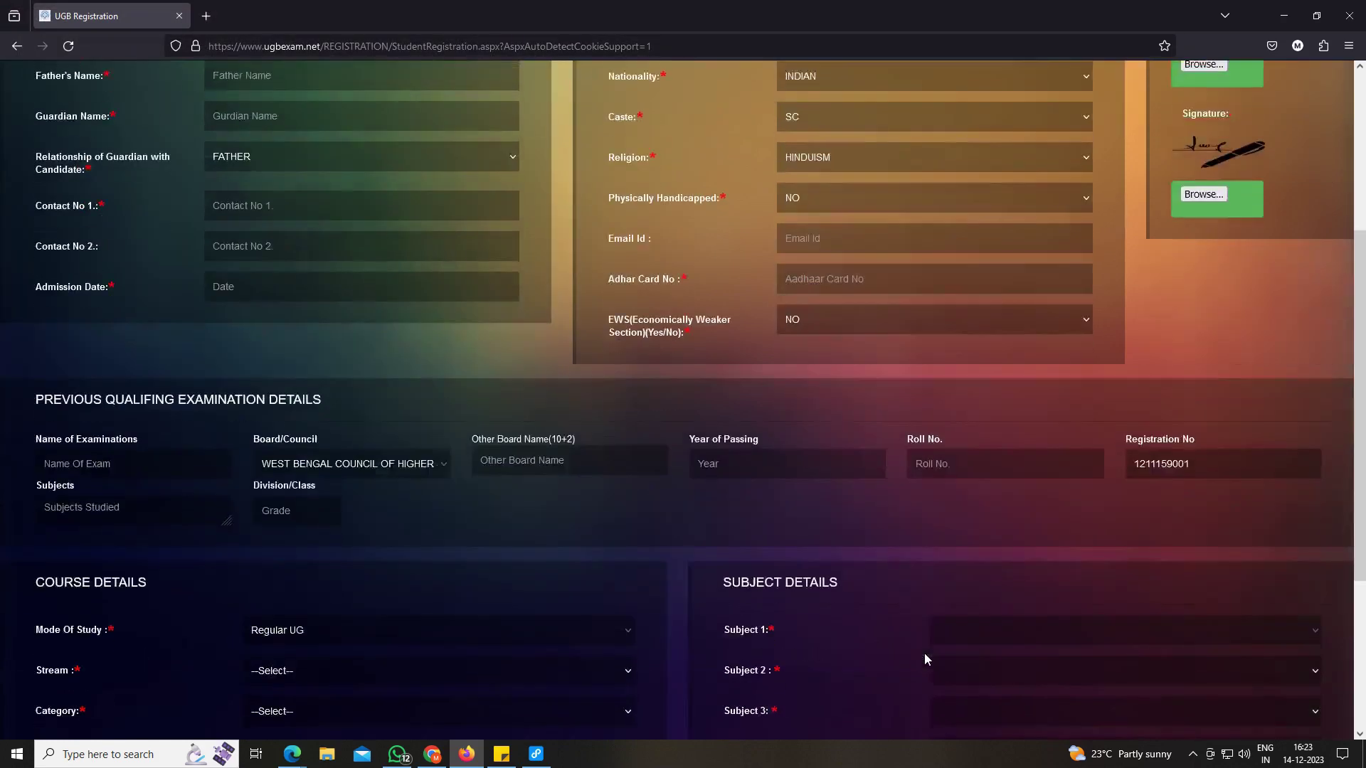
pyautogui.scroll(-4, 852, 602)
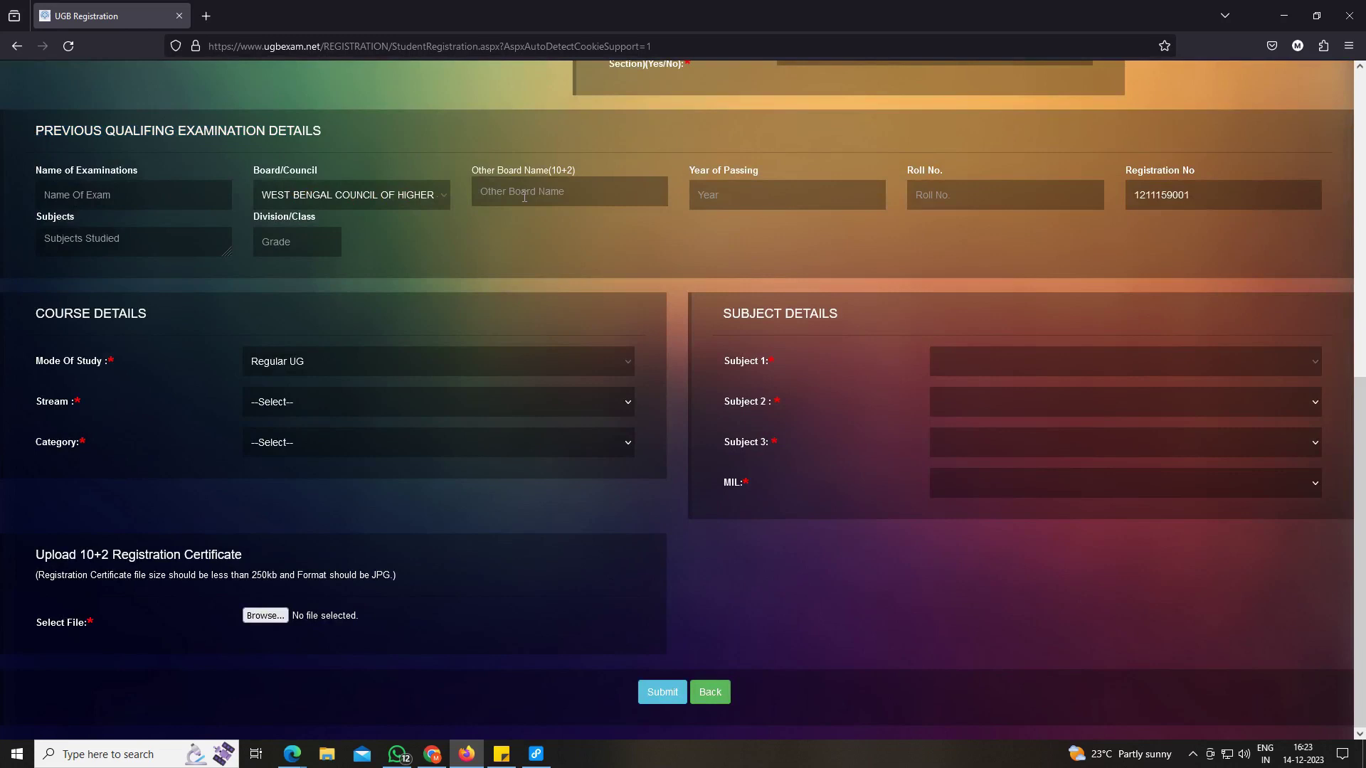
pyautogui.click(723, 197)
pyautogui.click(299, 248)
# Set the course Stream to ARTS and Category to UG Courses.
pyautogui.moveTo(45, 315); pyautogui.dragTo(94, 315)
pyautogui.moveTo(42, 402); pyautogui.dragTo(87, 401)
pyautogui.click(278, 410)
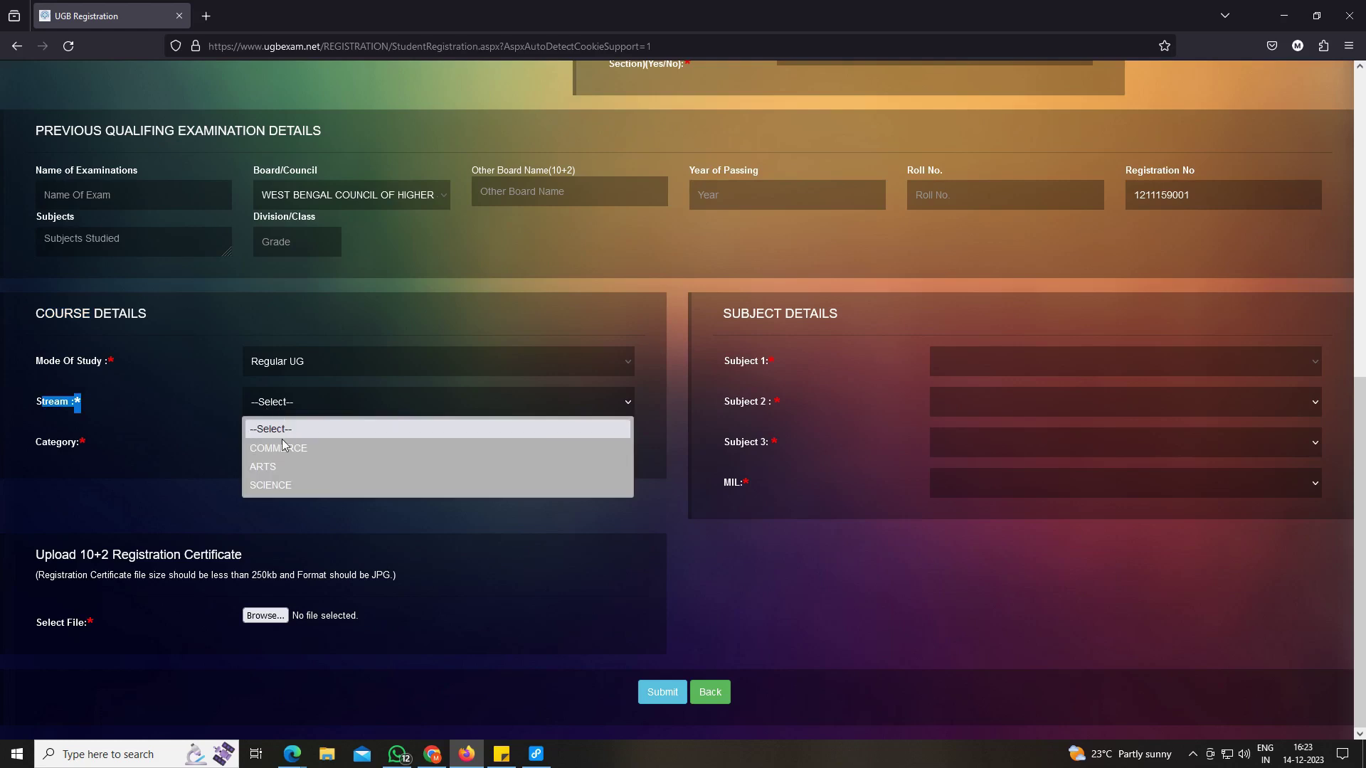
pyautogui.click(274, 466)
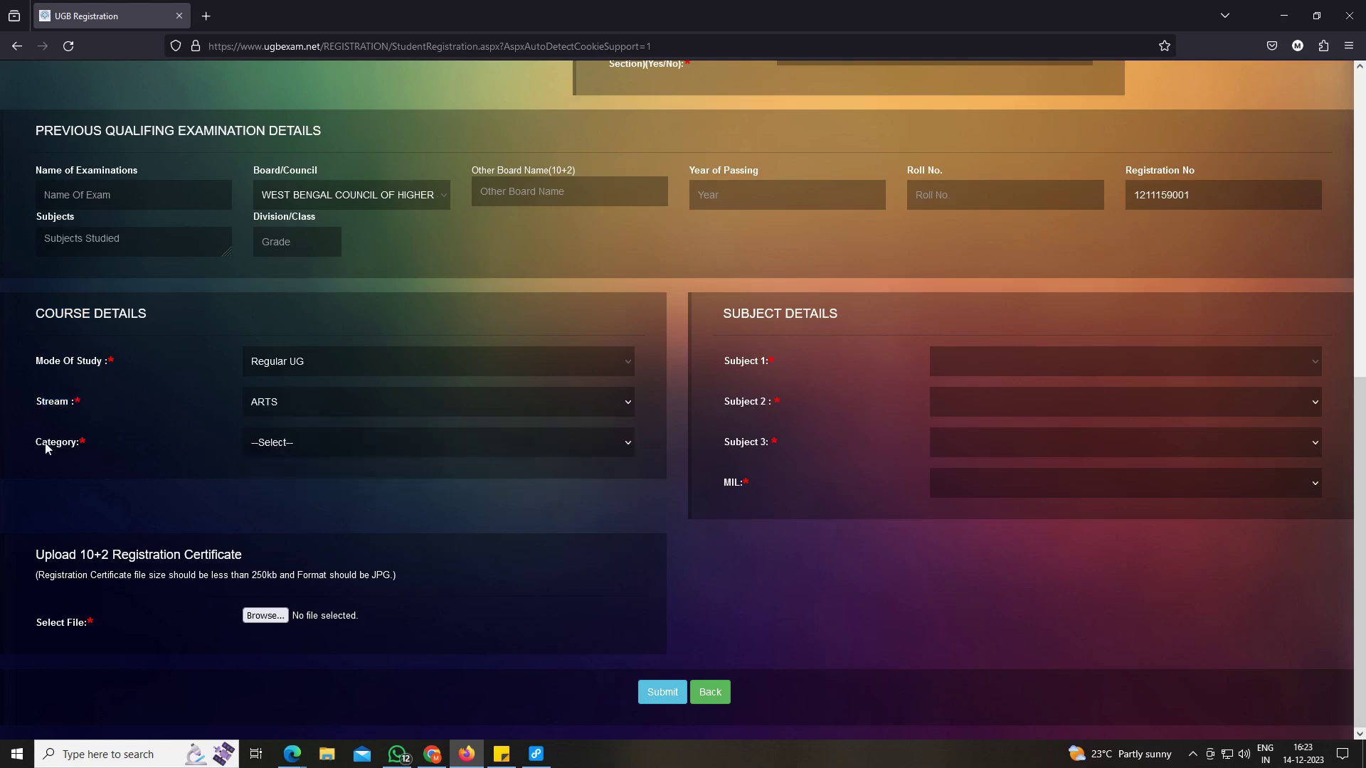
pyautogui.moveTo(41, 444); pyautogui.dragTo(80, 450)
pyautogui.click(312, 442)
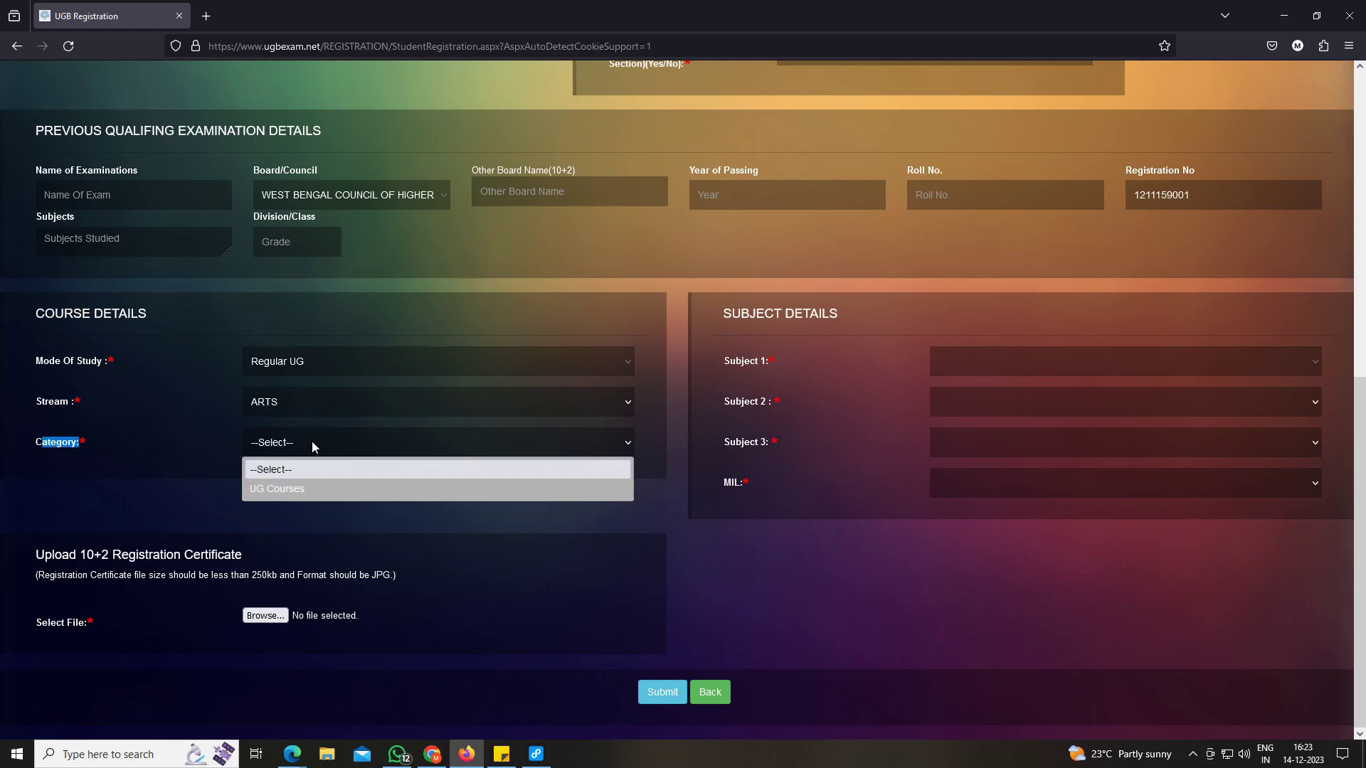
pyautogui.click(283, 497)
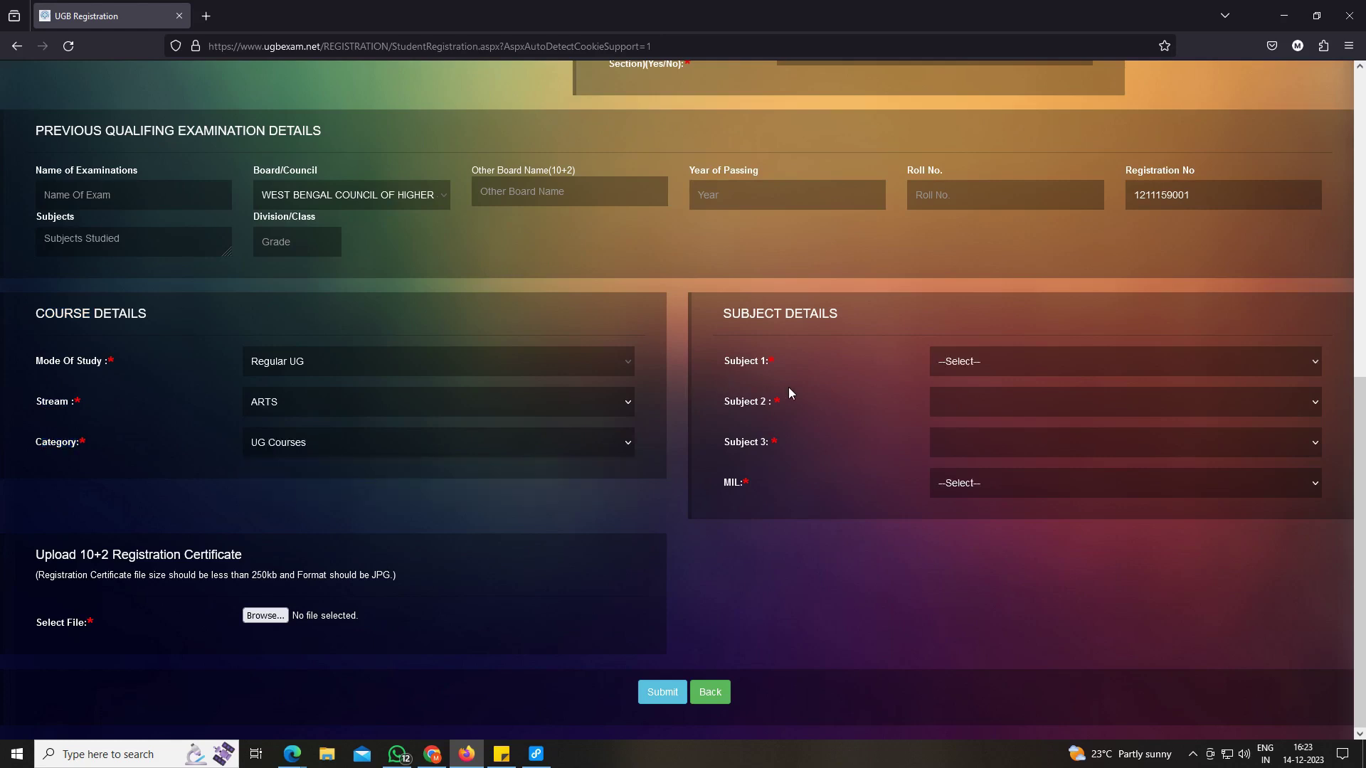
# Choose Bengali (BNG) as Subject 1 and Bengali (MIL) as the MIL language.
pyautogui.click(937, 361)
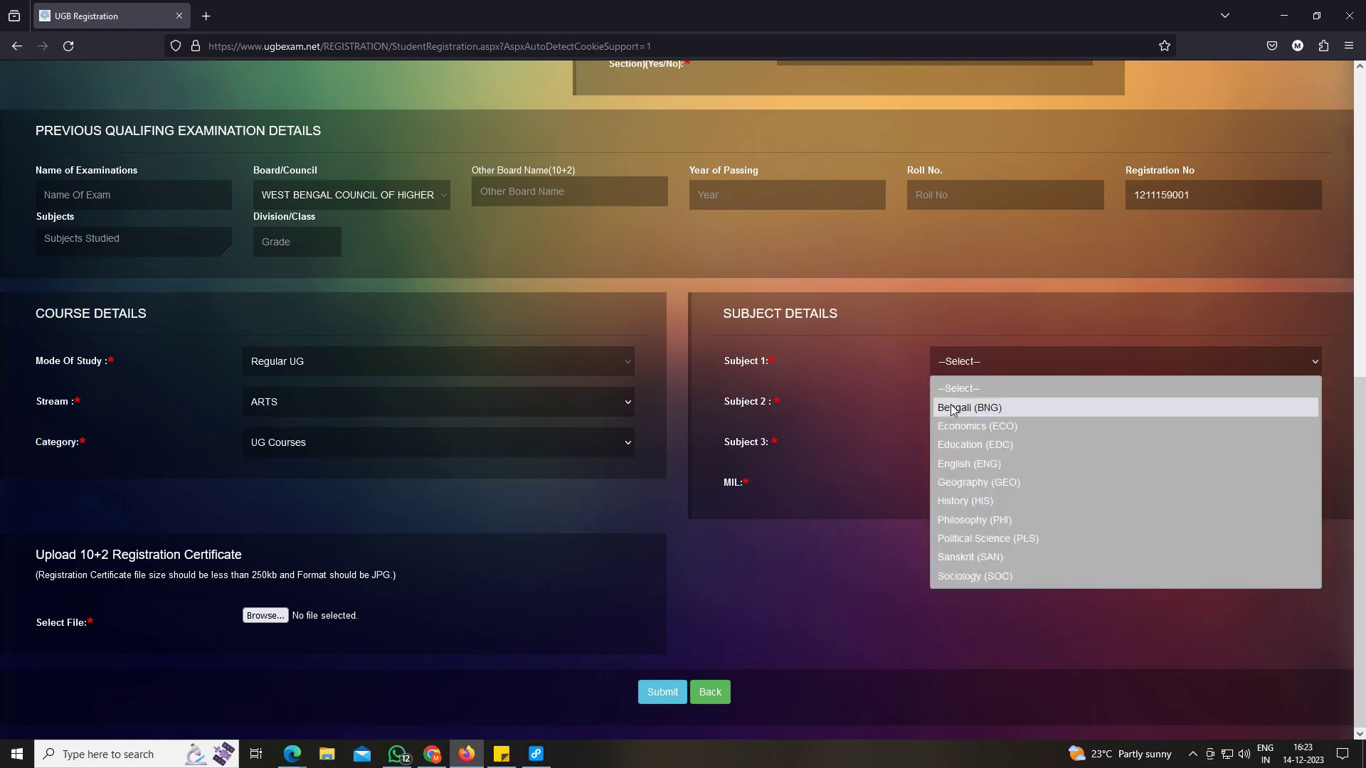
pyautogui.click(928, 406)
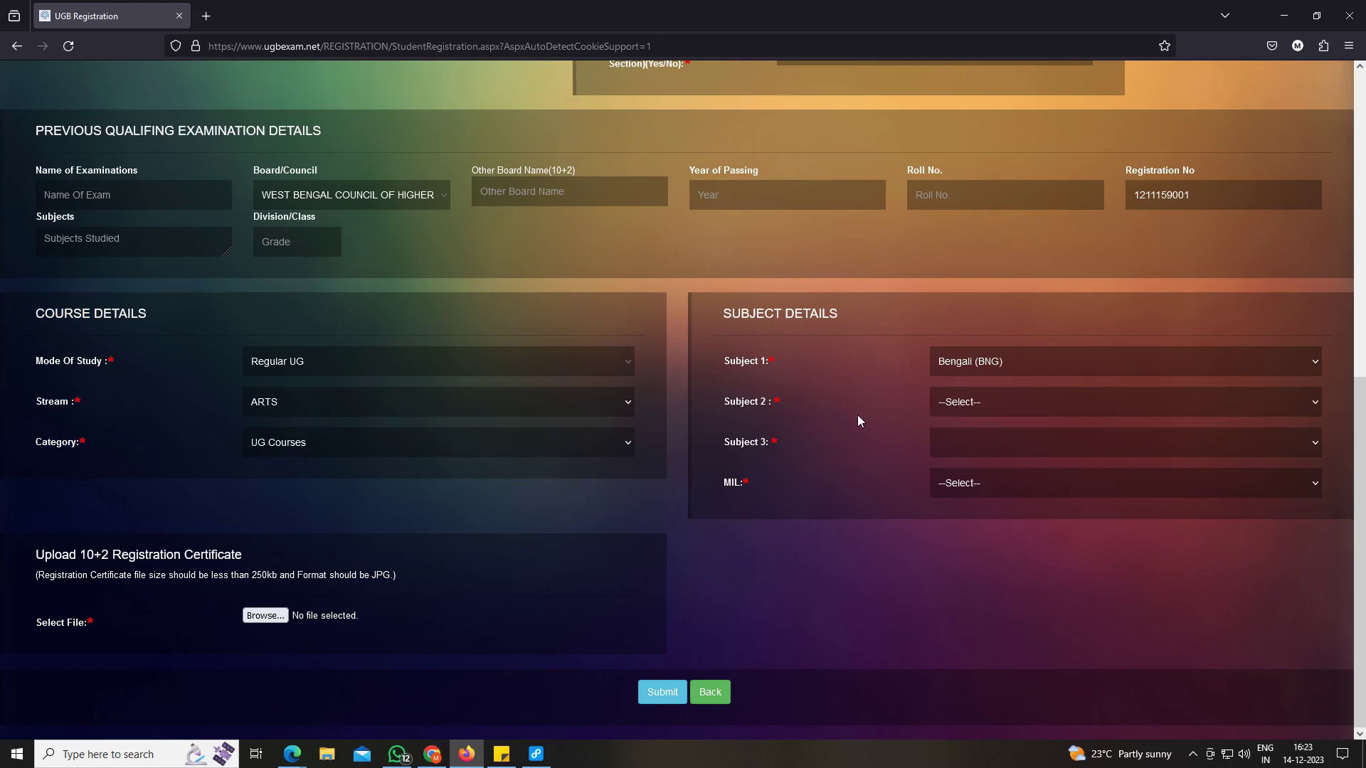
pyautogui.moveTo(724, 353); pyautogui.dragTo(764, 402)
pyautogui.moveTo(720, 442); pyautogui.dragTo(765, 446)
pyautogui.click(736, 486)
pyautogui.click(933, 495)
pyautogui.click(948, 526)
pyautogui.moveTo(51, 556); pyautogui.dragTo(88, 559)
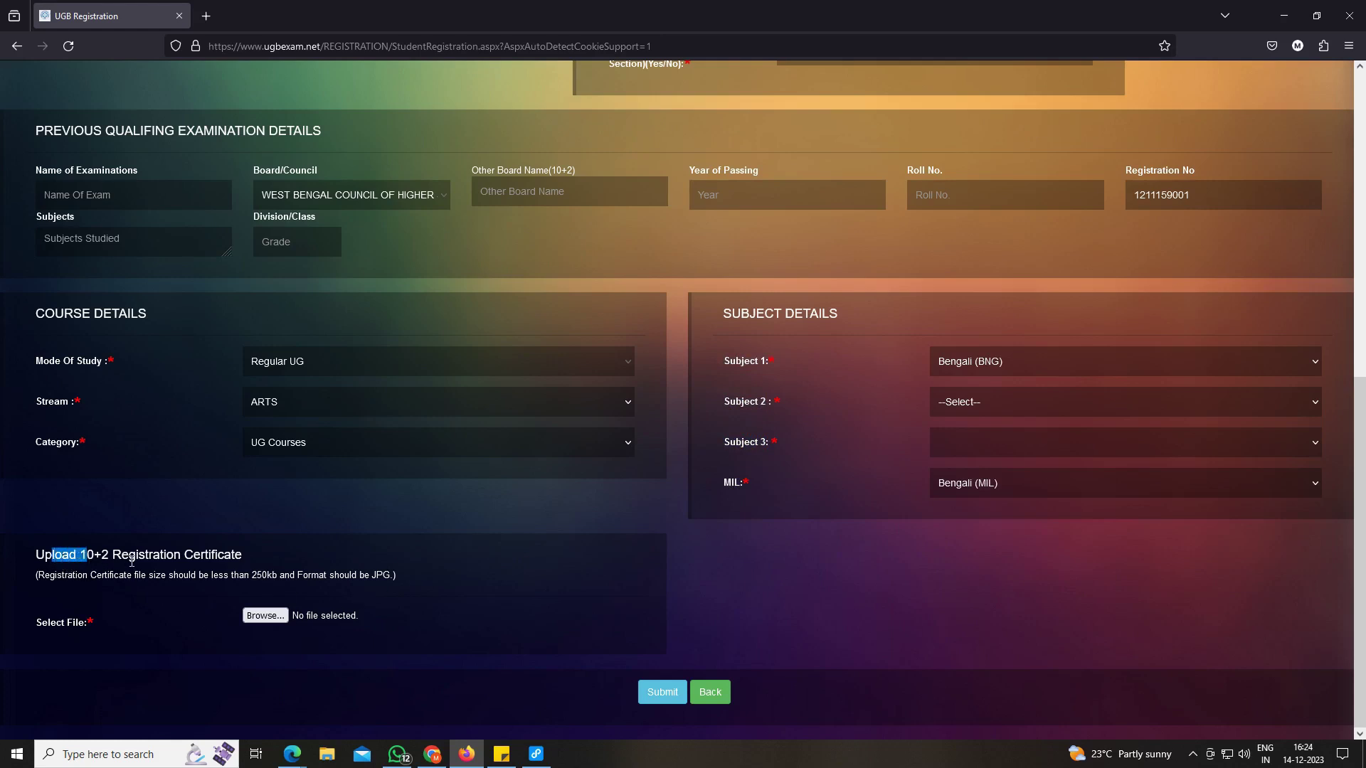
pyautogui.moveTo(250, 576); pyautogui.dragTo(296, 576)
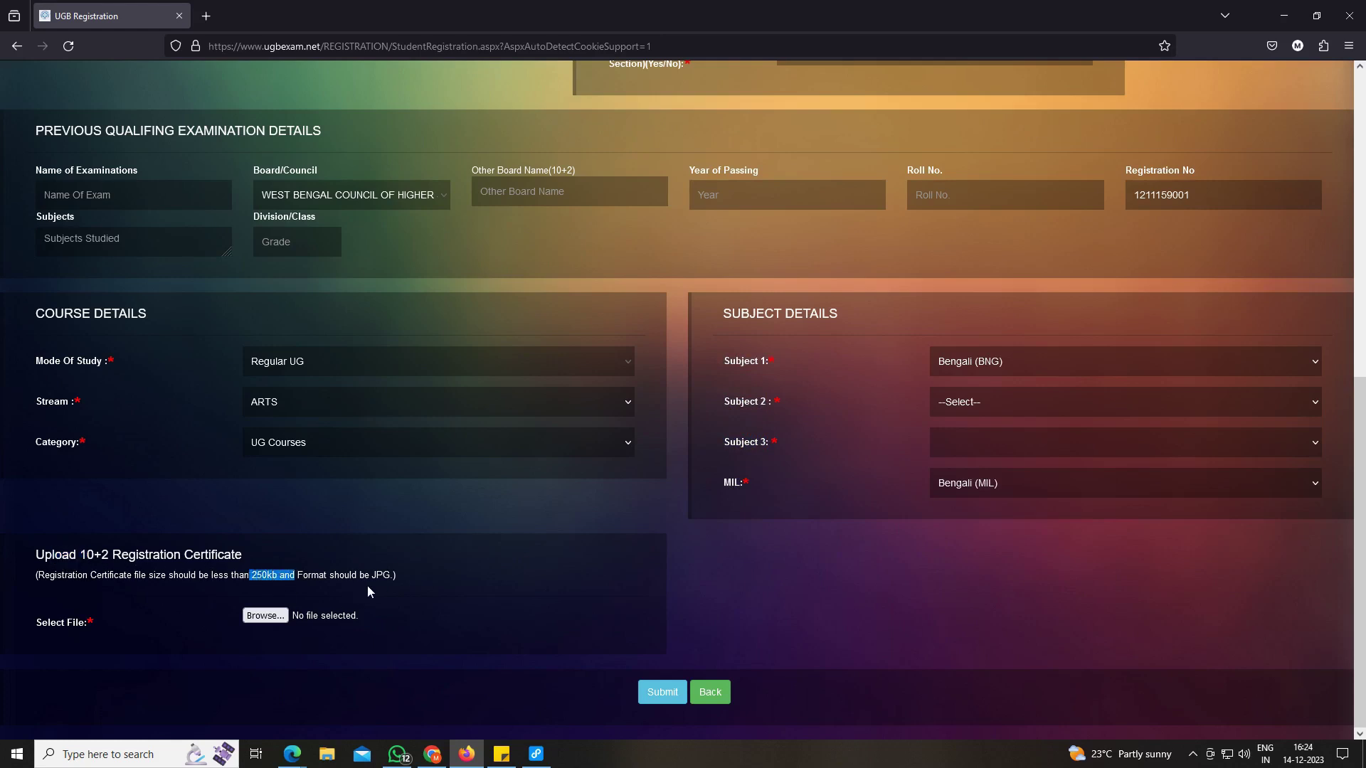